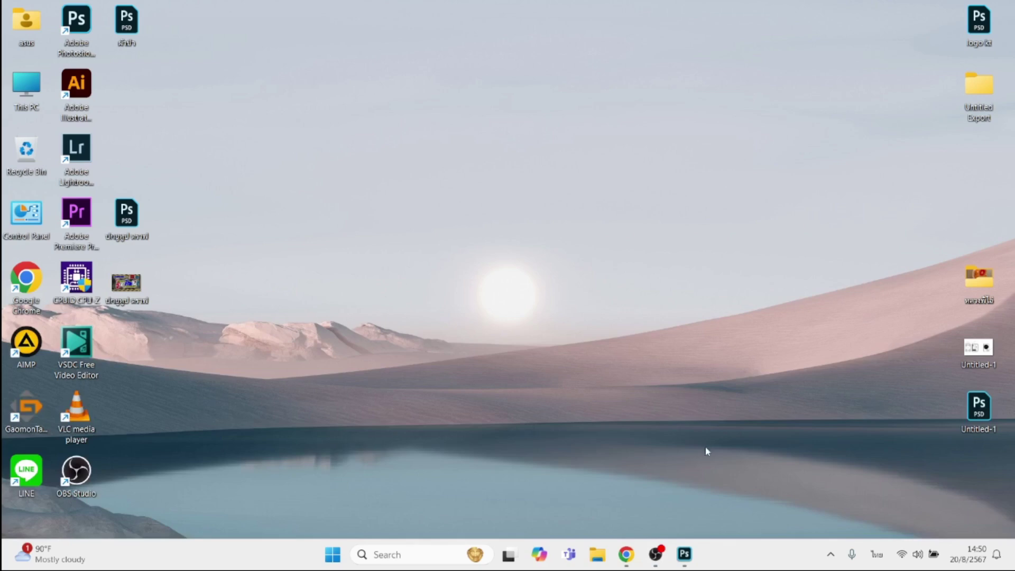
- Unlock the Background layer and type the Thai glyph ขี้ as a new text layer
click(684, 553)
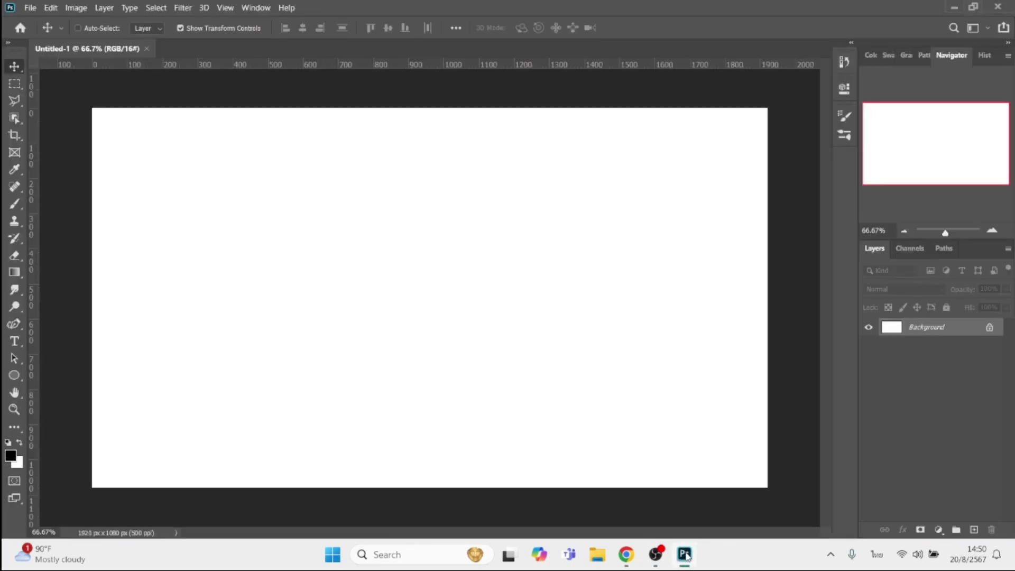
click(990, 327)
key(t)
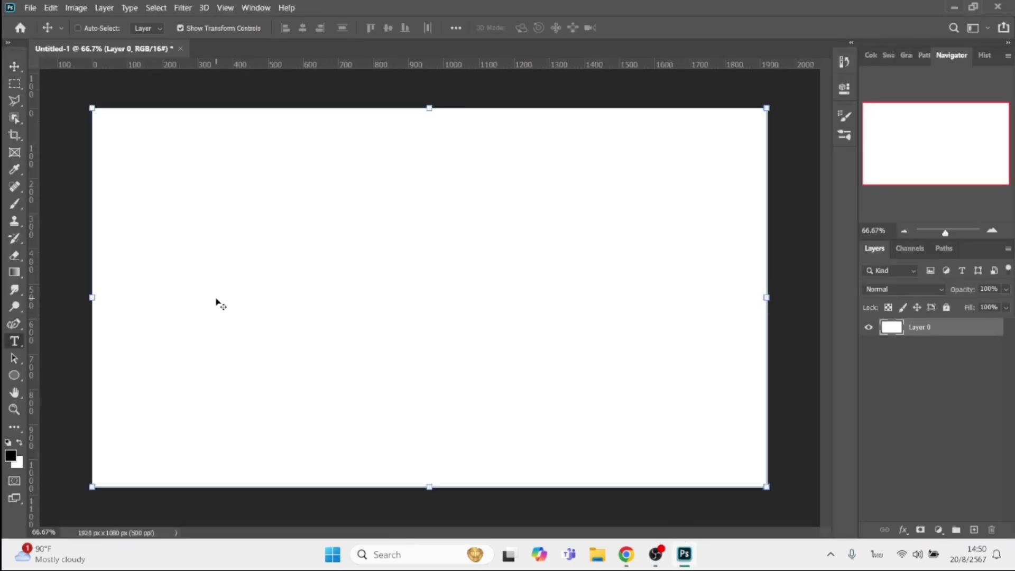
click(199, 282)
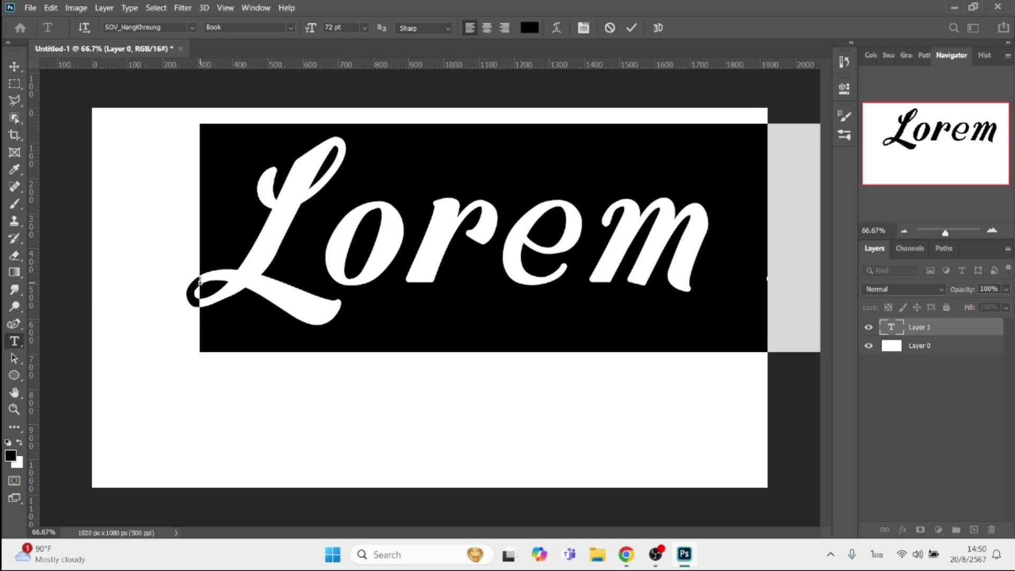
text(ขี้)
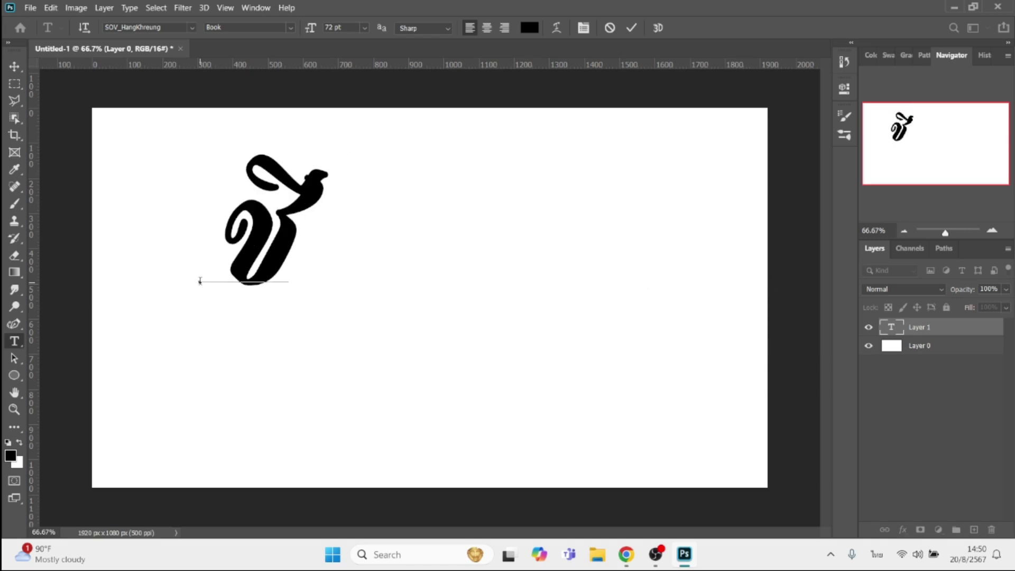
- Set the glyph's font to sd prostreet2 and move it down and left
key(ctrl+a)
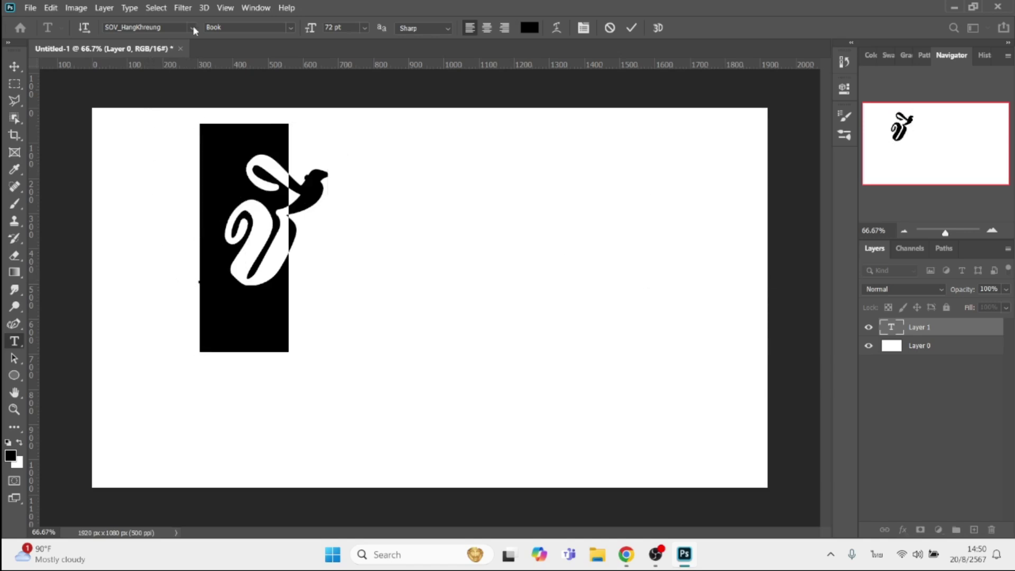
click(193, 28)
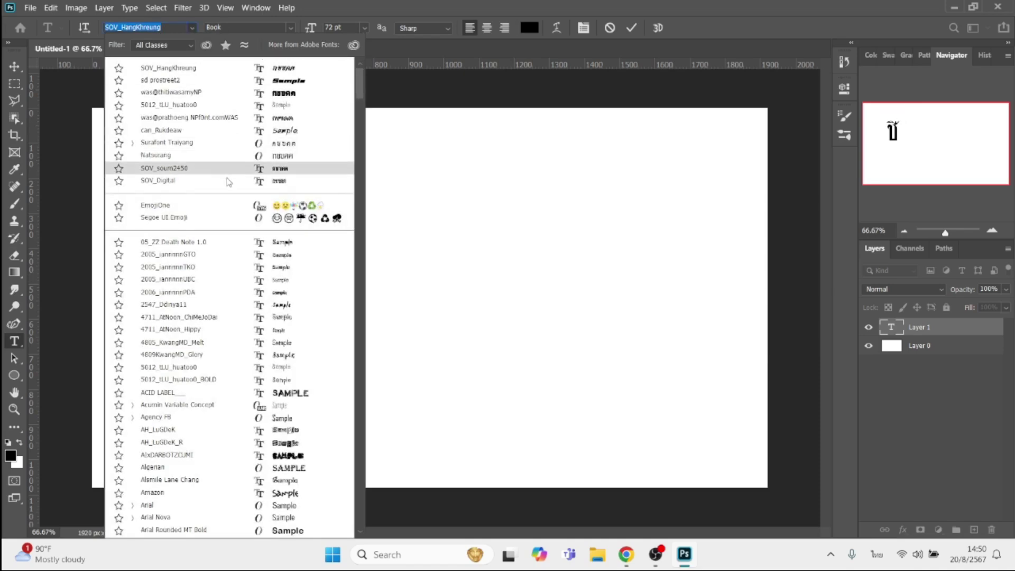
key(Escape)
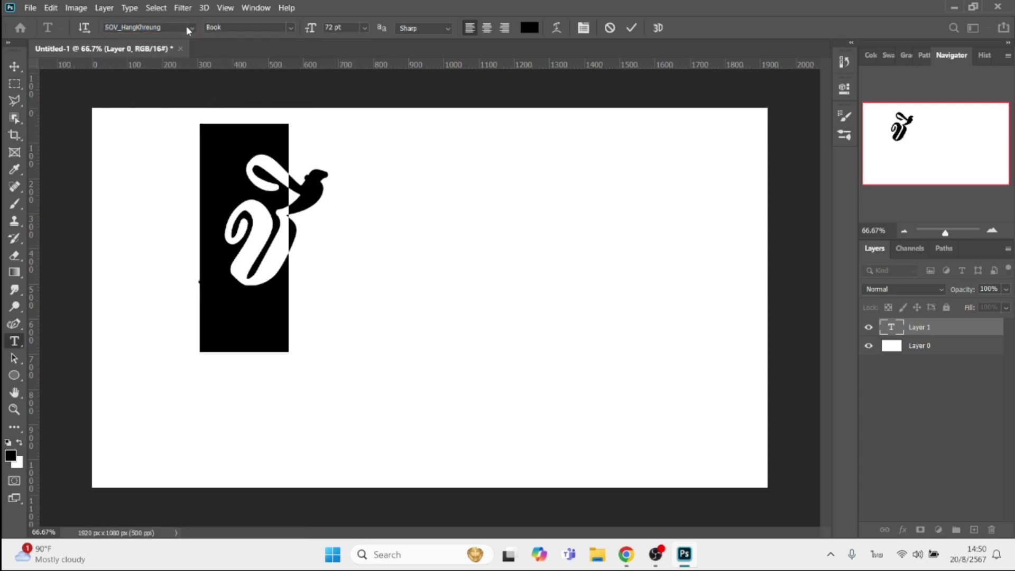
click(191, 25)
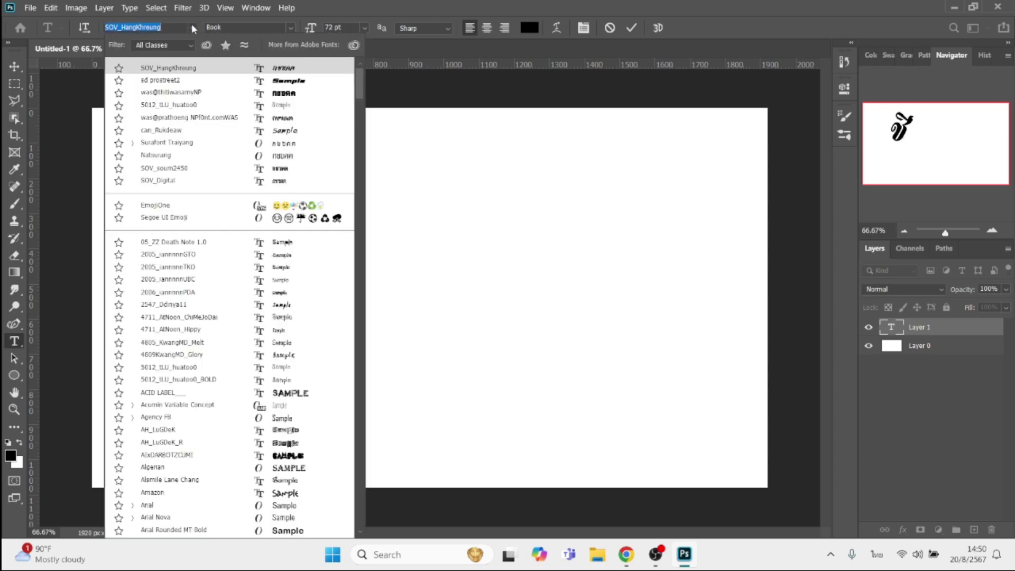
click(219, 80)
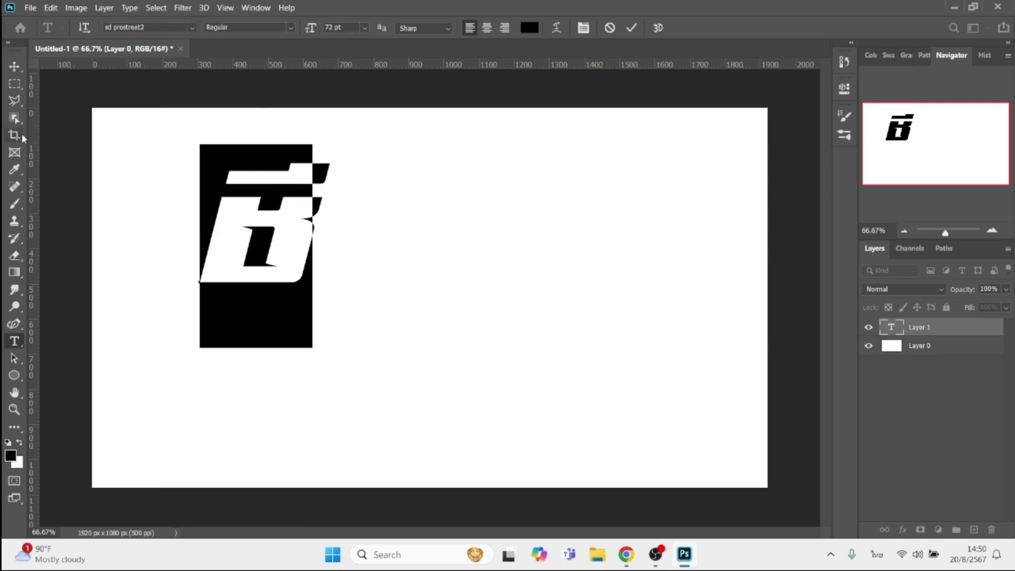
click(14, 66)
drag(260, 218, 180, 295)
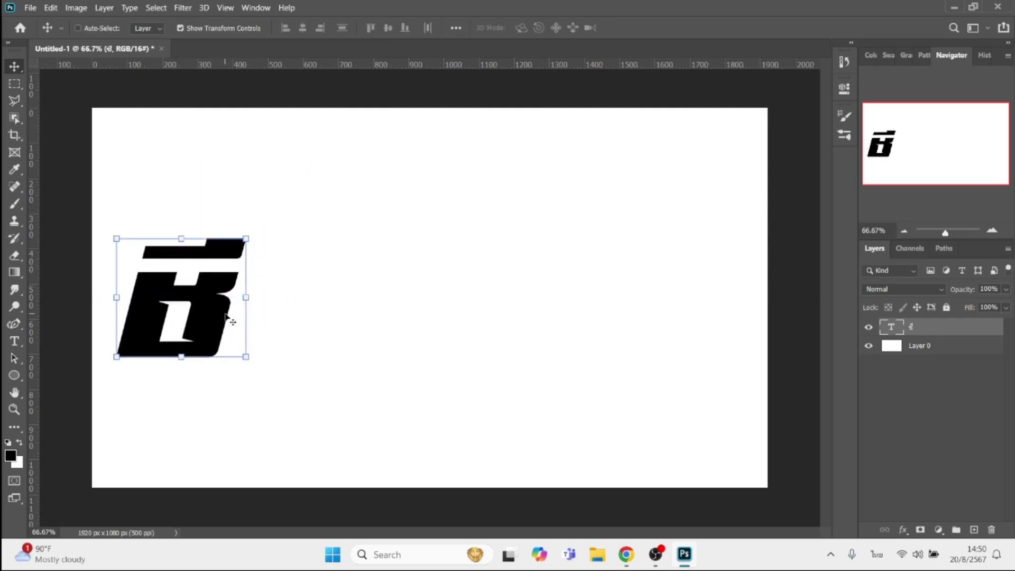
- Duplicate the glyph to the right and retype the copy as วิตคน
mouse_move(208, 312)
mouse_down()
mouse_move(326, 309)
mouse_move(317, 306)
mouse_up()
key(t)
double_click(320, 303)
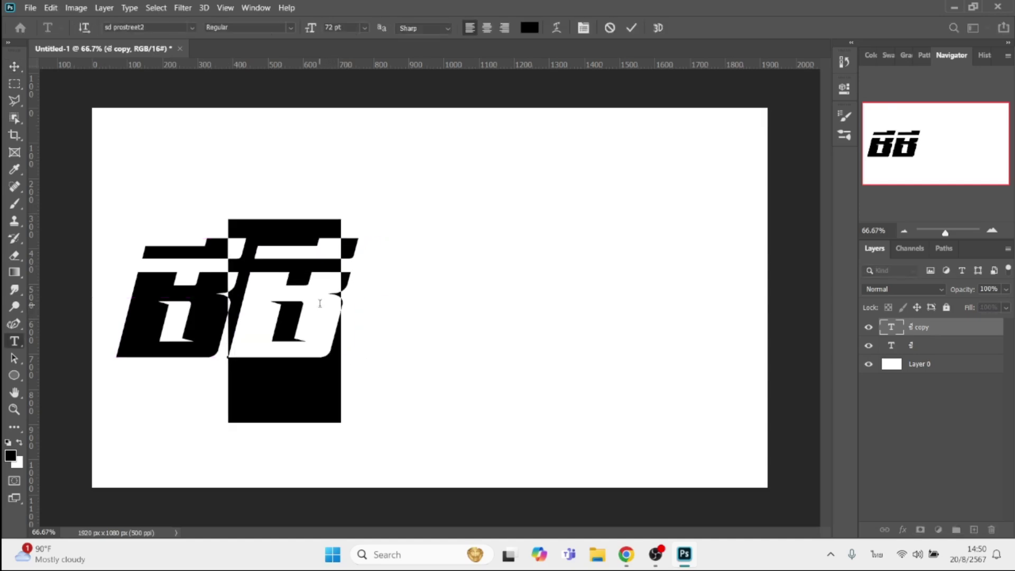
text(วิต)
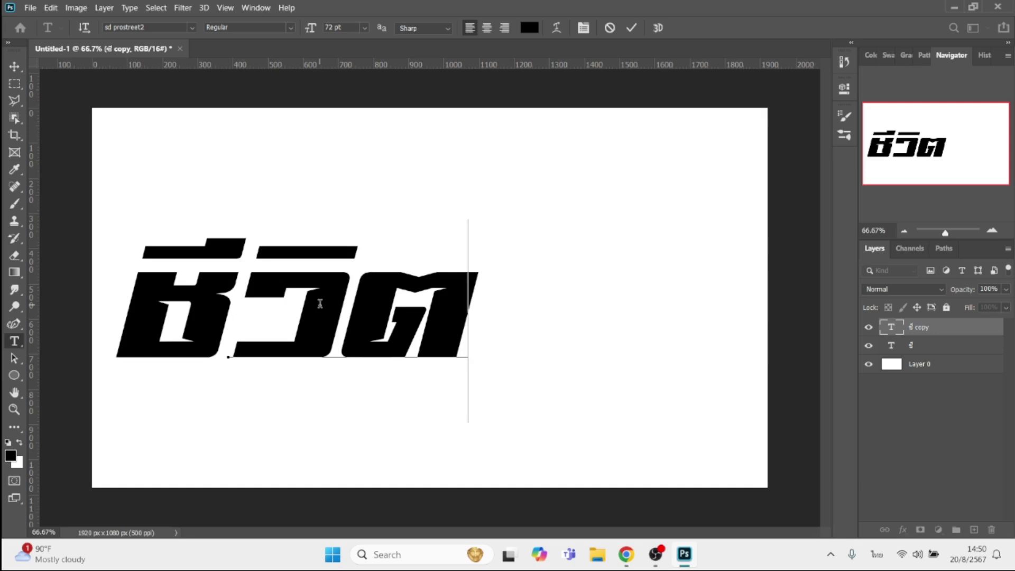
text(คนส)
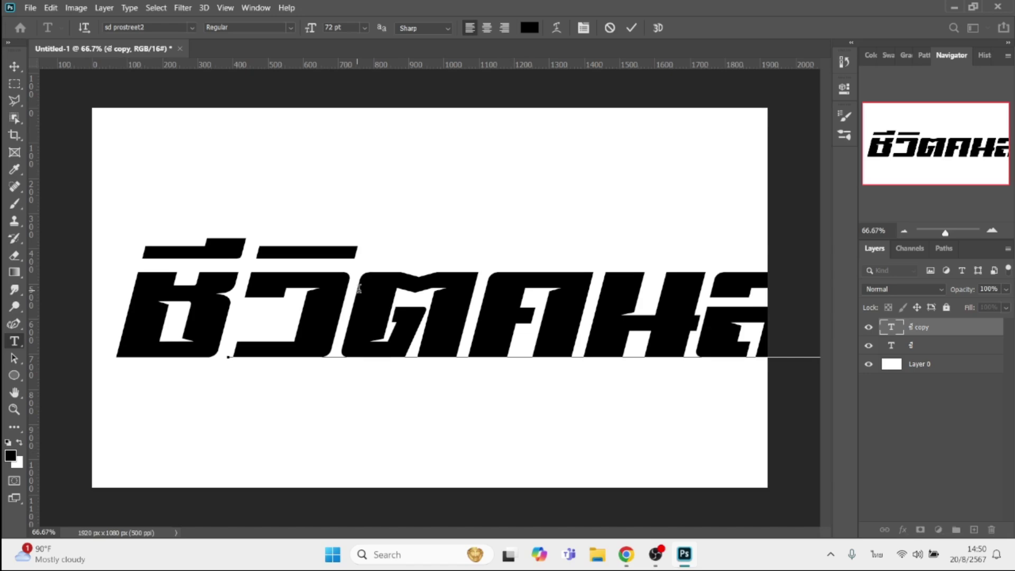
key(BackSpace)
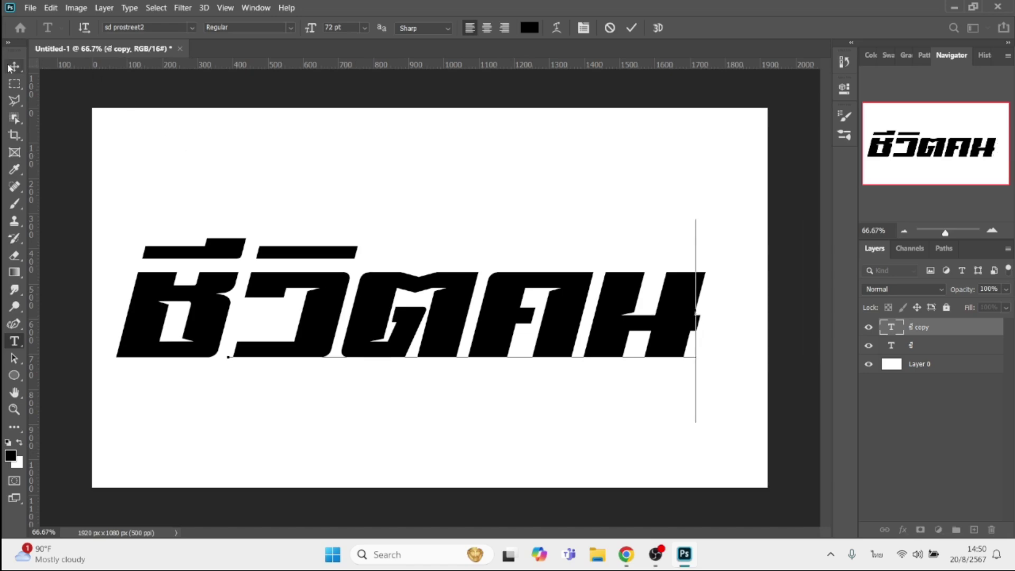
click(11, 67)
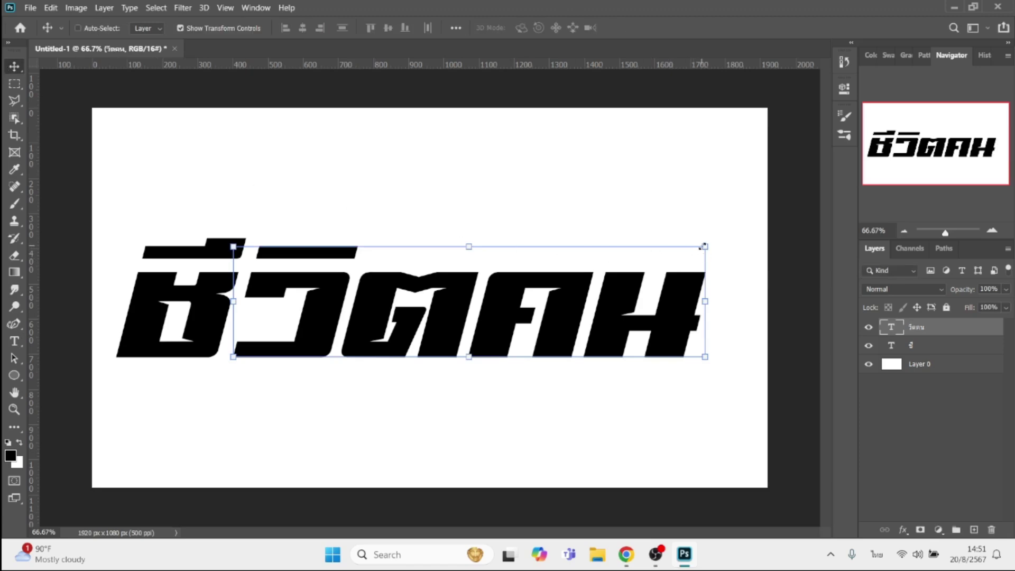
- Scale วิตคน down and raise it beside the large ชี
drag(703, 246, 496, 292)
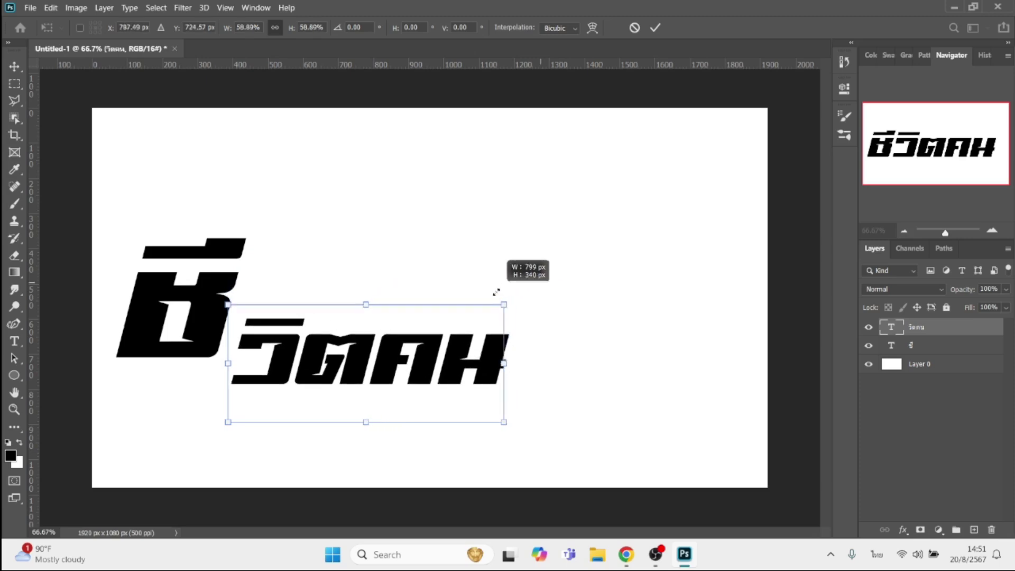
drag(326, 369, 326, 328)
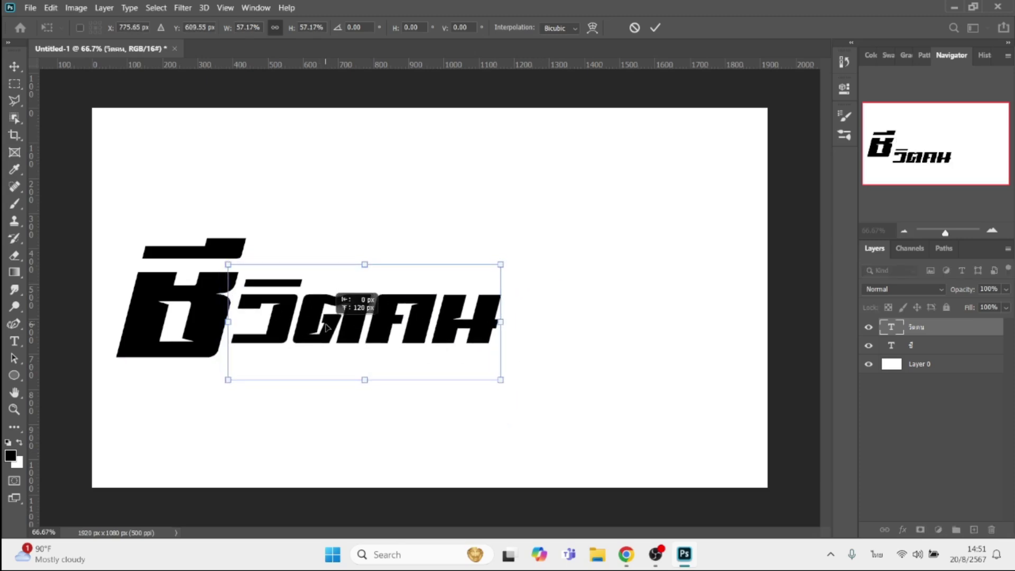
key(Return)
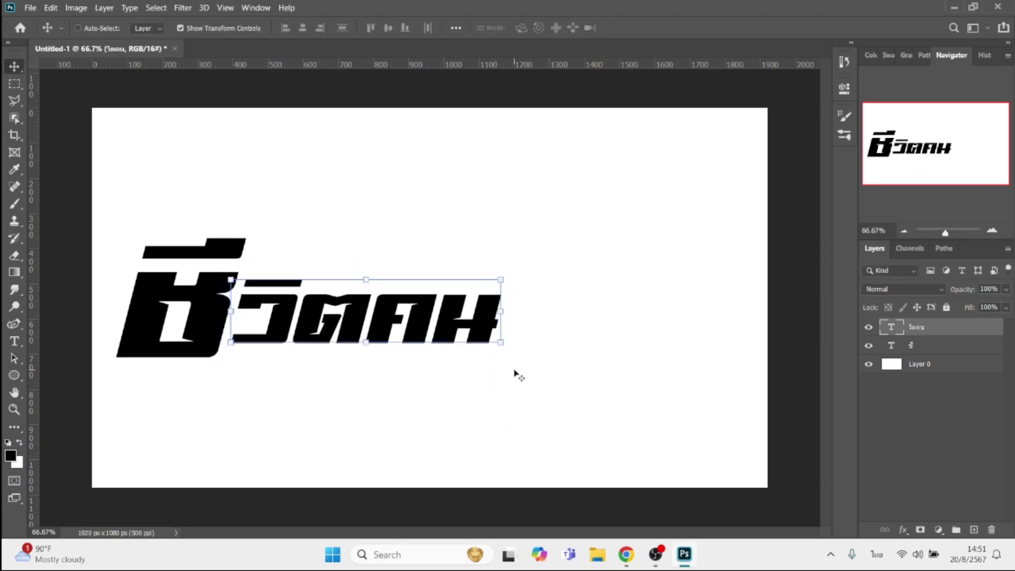
- Duplicate the วิตคน text, retype it as ละแม, and place it after ชีวิตคน
drag(396, 320, 459, 388)
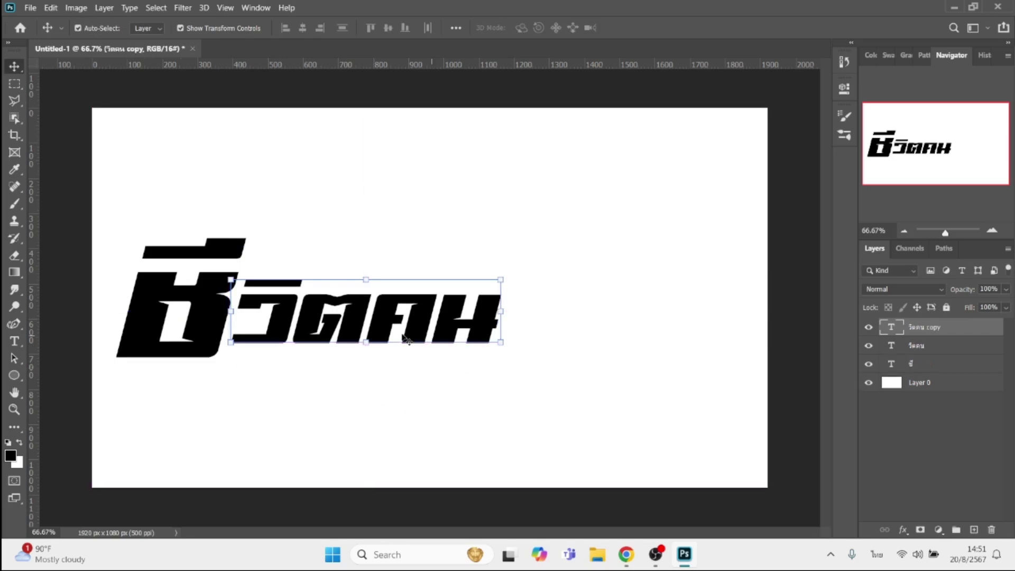
double_click(457, 387)
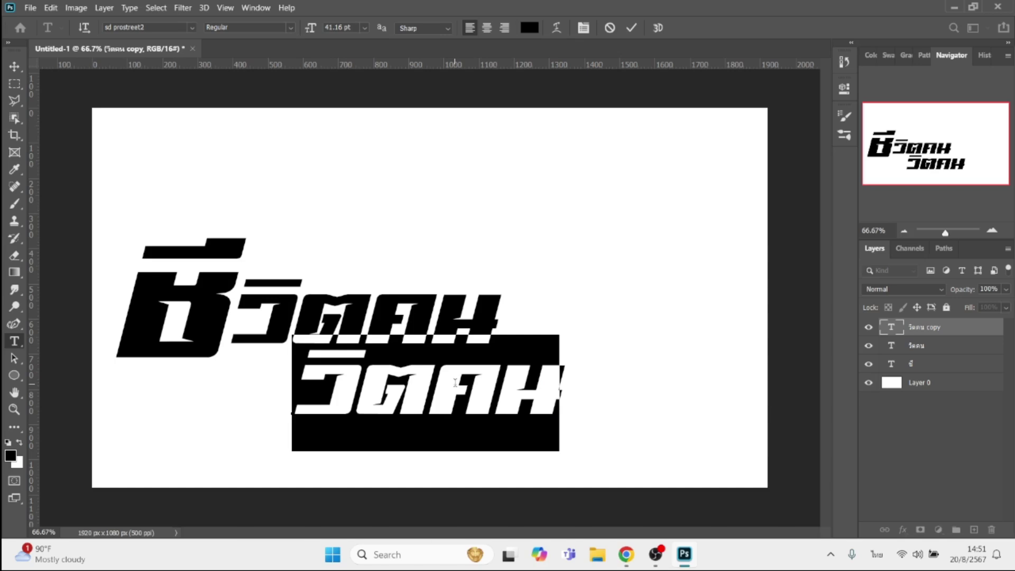
text(ละ)
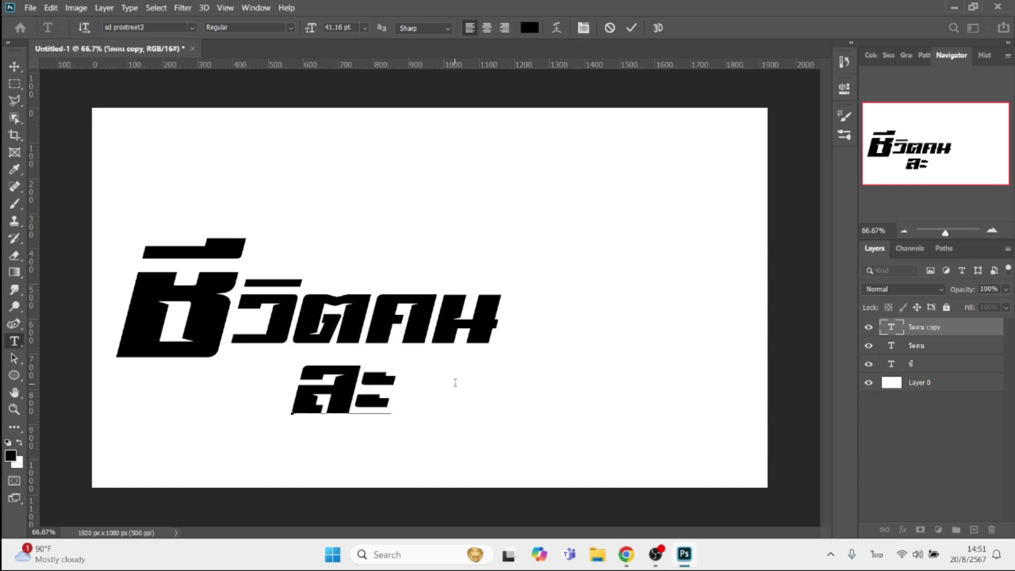
text(แ)
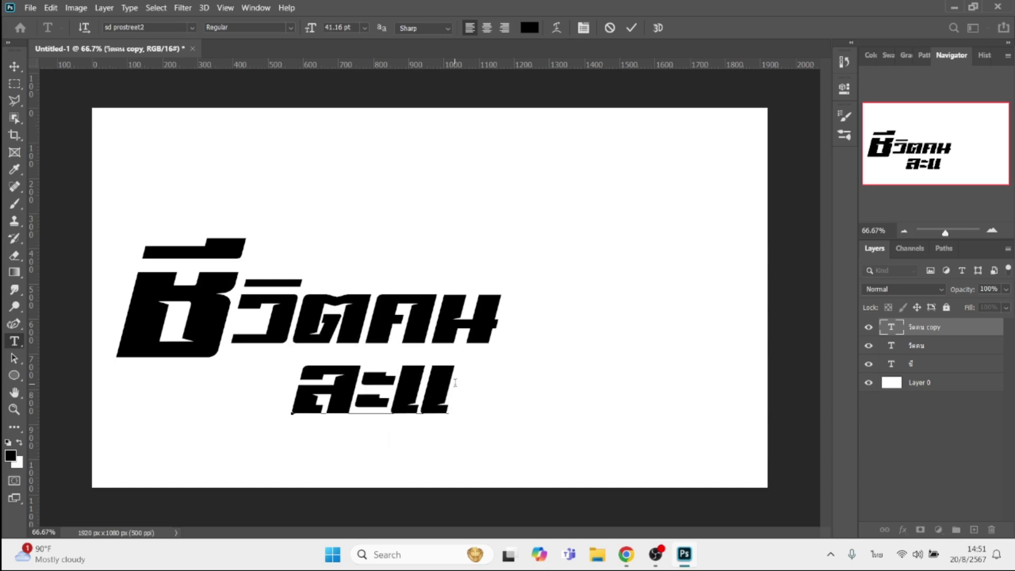
text(ม)
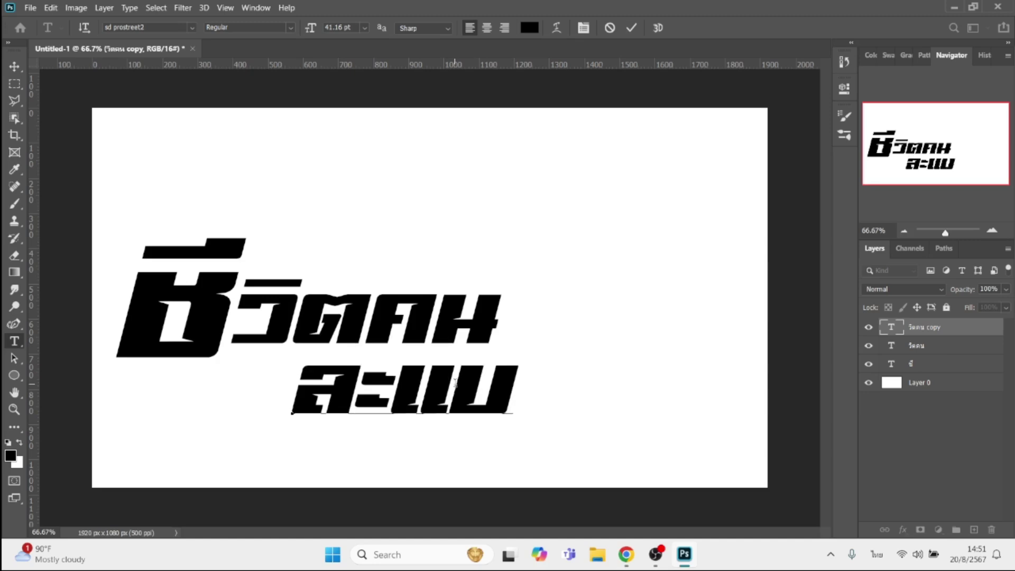
click(14, 66)
drag(359, 395, 567, 325)
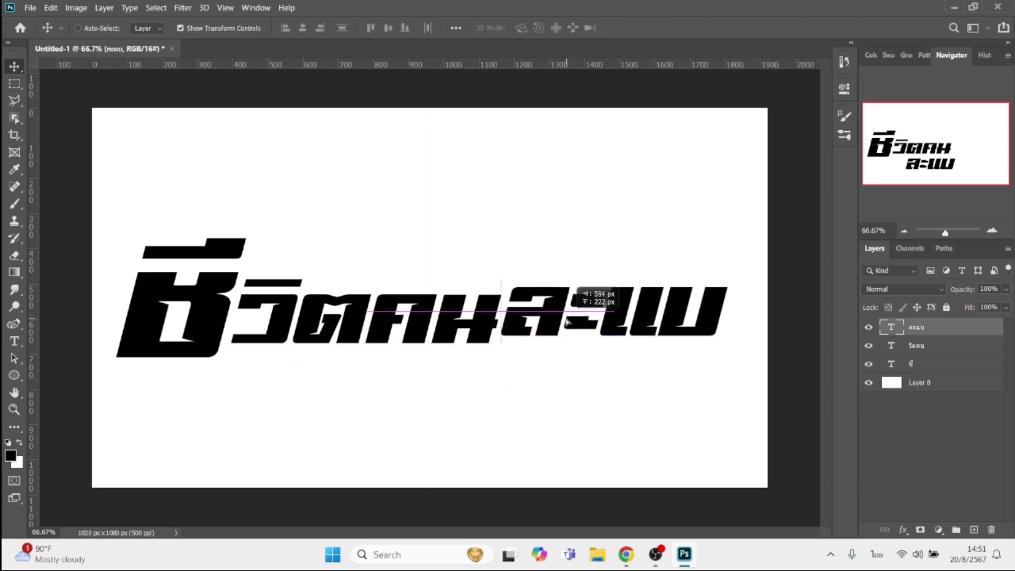
- Duplicate the ชี layer to the top, retype it as บ, and place it at the title's right end
click(982, 367)
key(ctrl+j)
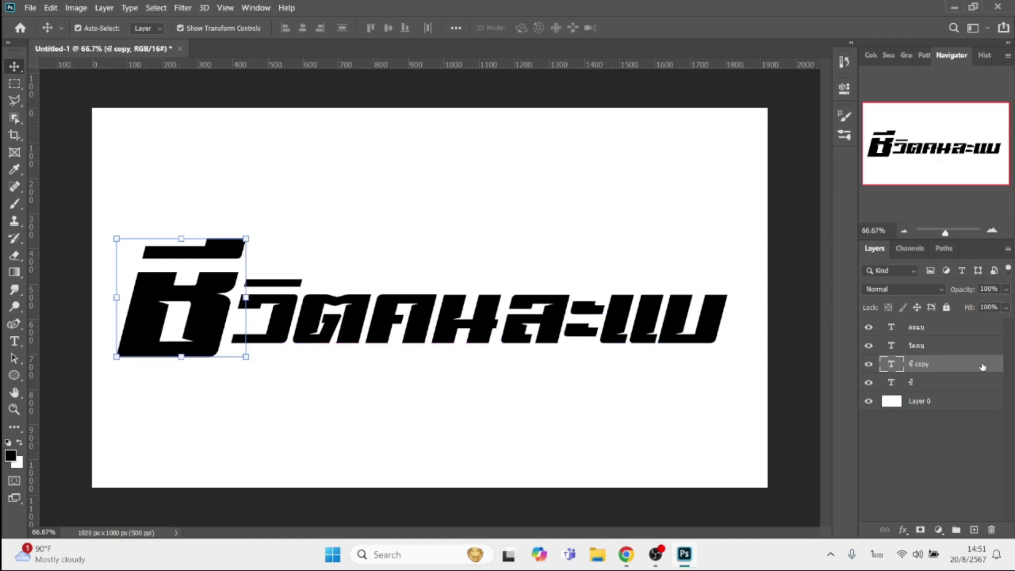
drag(982, 368, 921, 323)
mouse_move(185, 298)
mouse_down()
mouse_move(400, 462)
mouse_move(421, 430)
mouse_up()
double_click(422, 429)
text(บ)
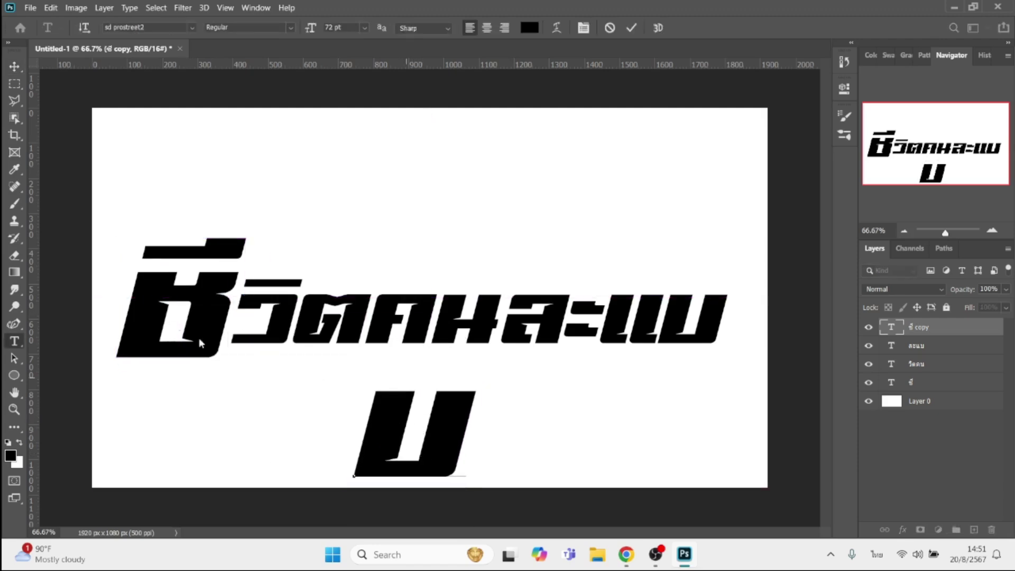
key(ctrl+Return)
key(v)
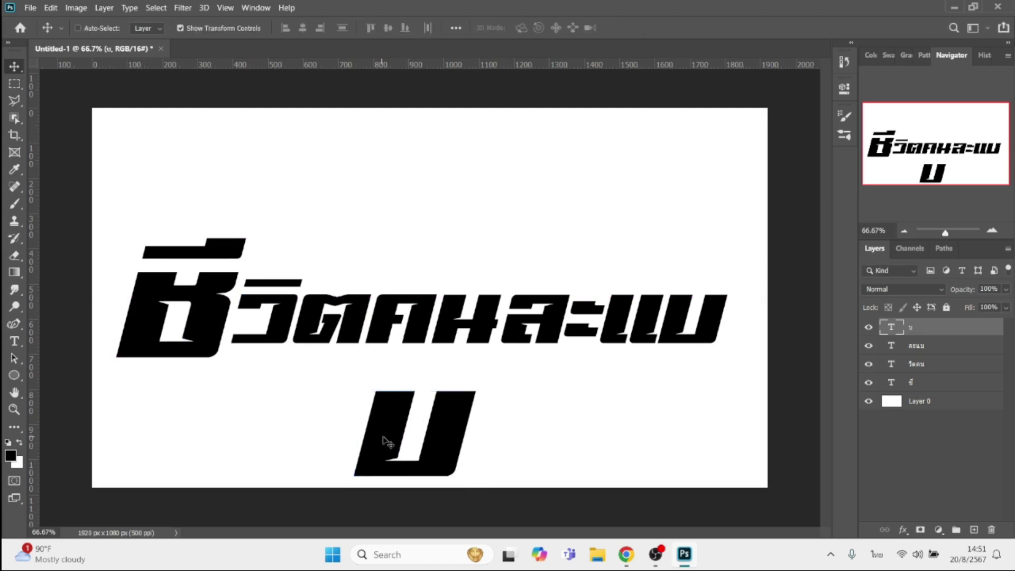
mouse_move(411, 446)
mouse_down()
mouse_move(755, 336)
mouse_move(744, 326)
mouse_up()
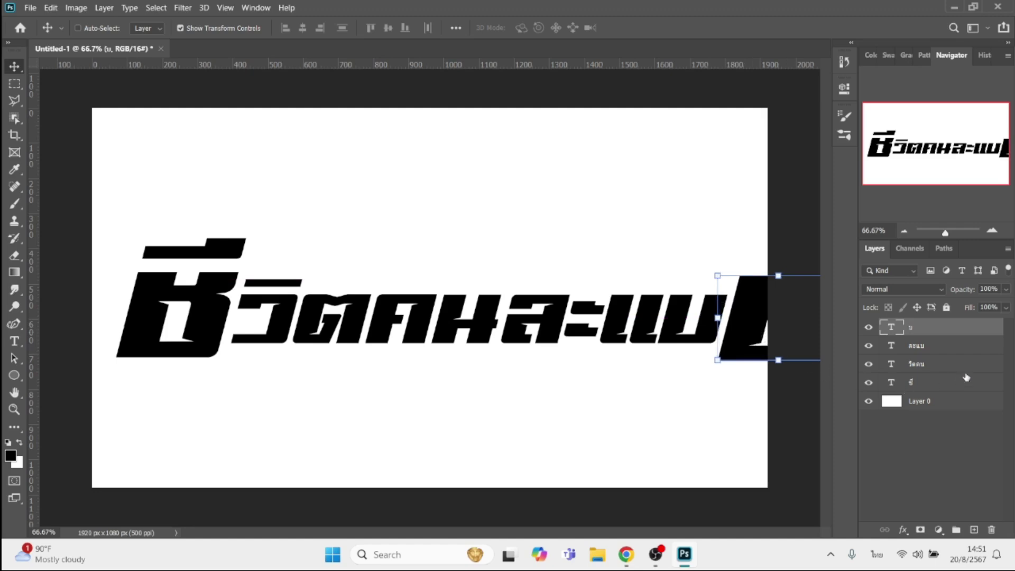
- Scale all four text layers together to about 83% and shift the title left onto the canvas
shift+click(943, 385)
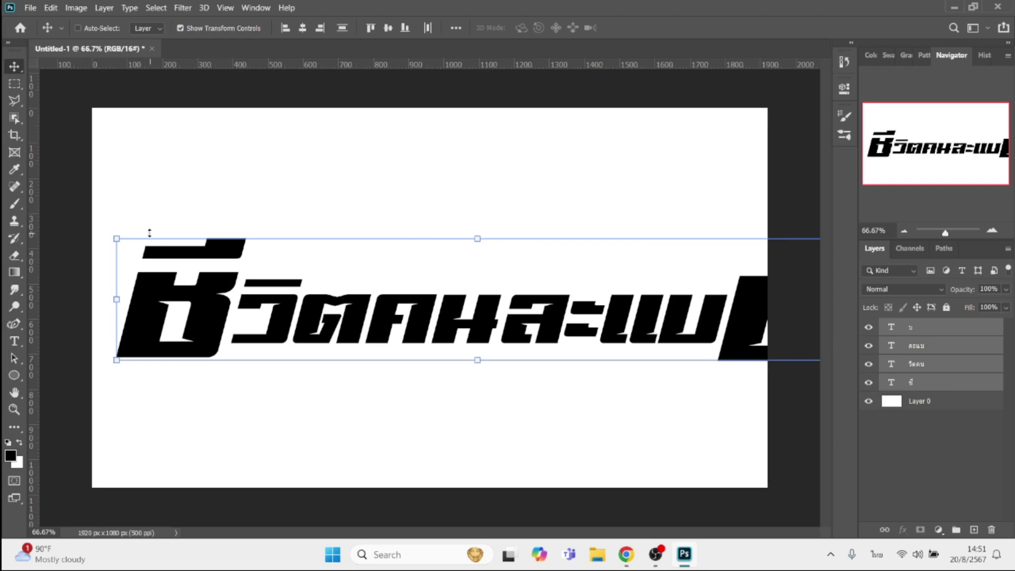
drag(116, 239, 276, 265)
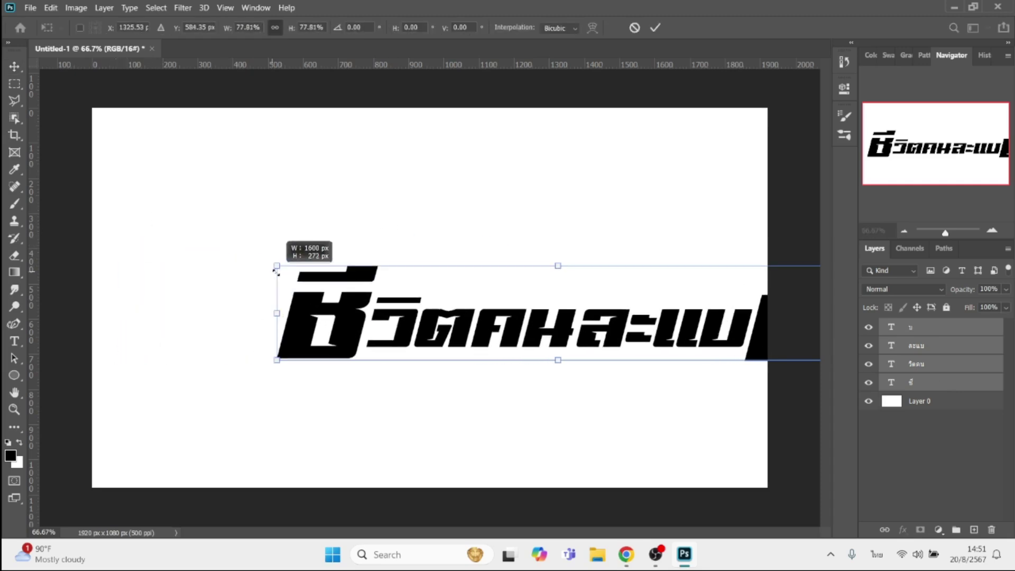
drag(523, 339, 458, 316)
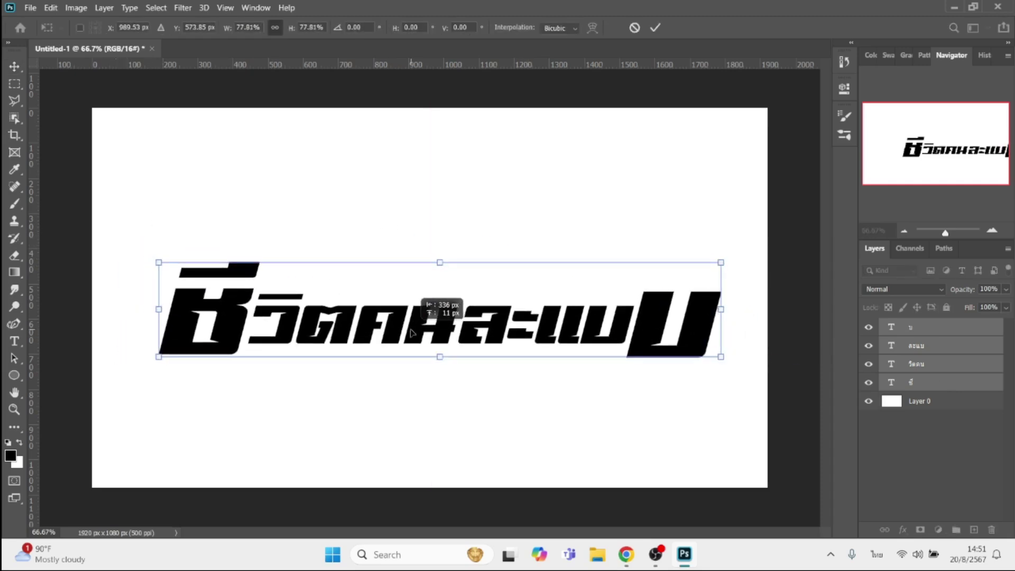
drag(440, 263, 440, 256)
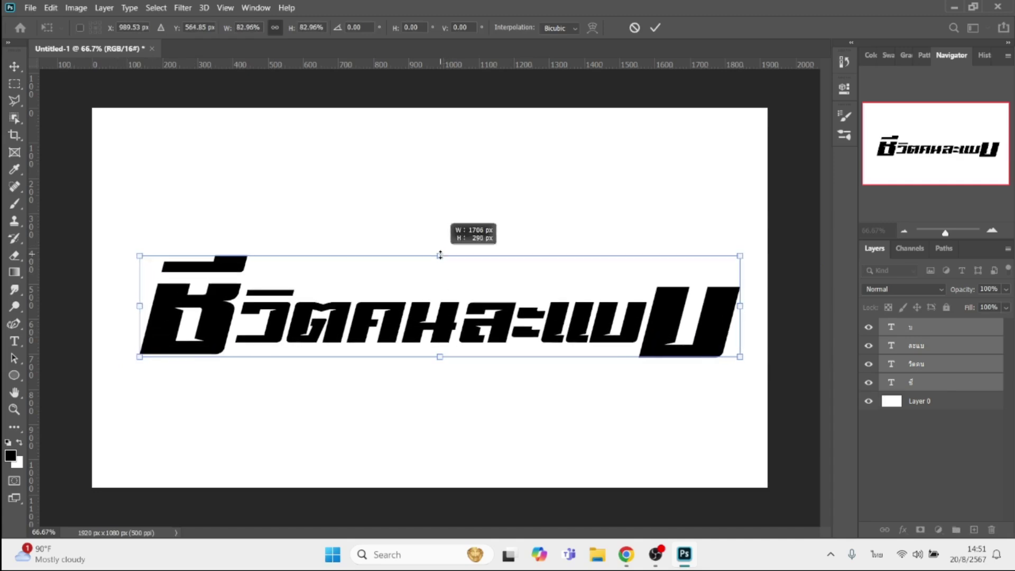
key(Return)
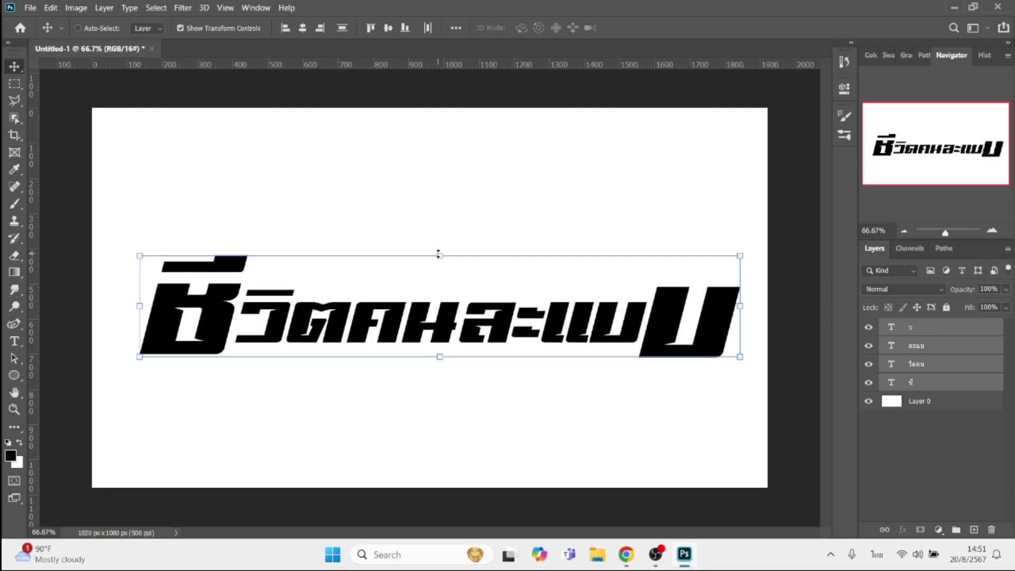
click(956, 388)
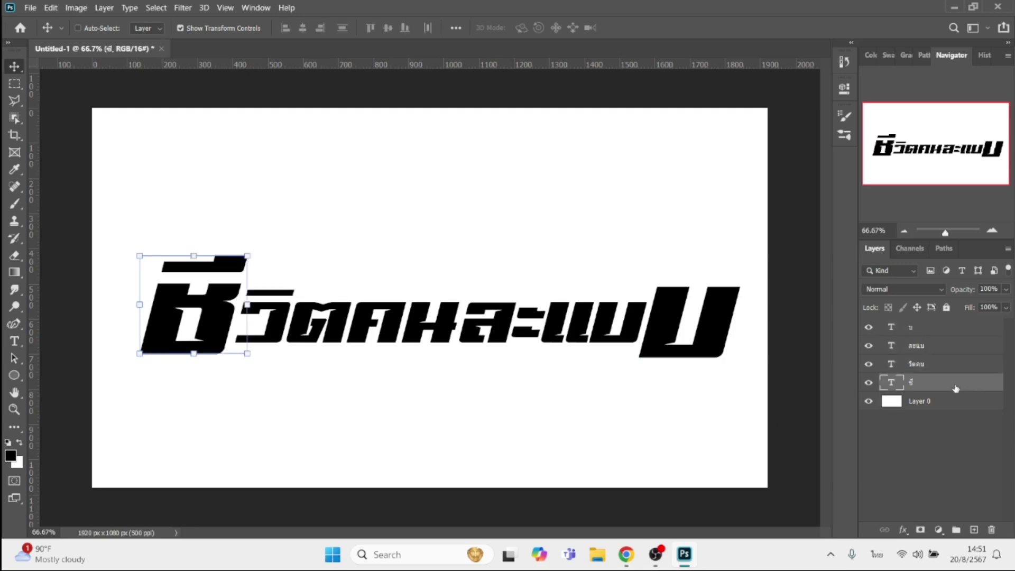
- Add a 10 px white outside stroke to the ชี layer, sampling white from the canvas
click(903, 530)
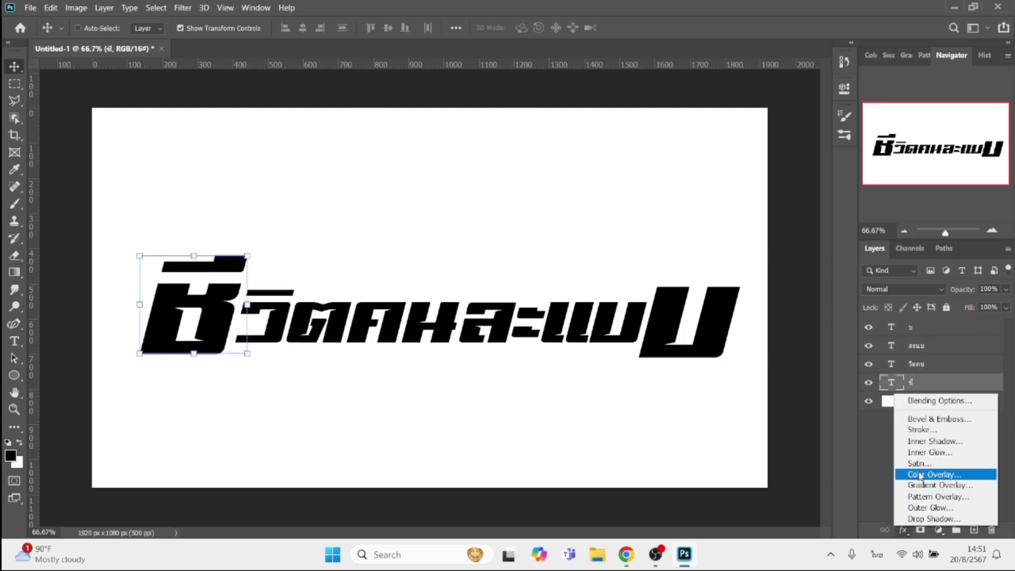
click(920, 431)
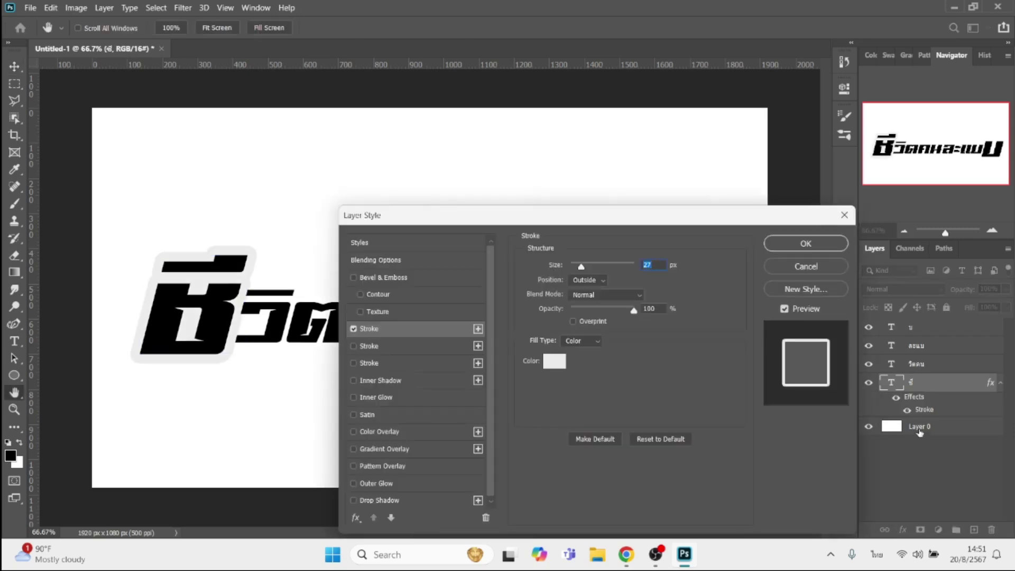
text(10)
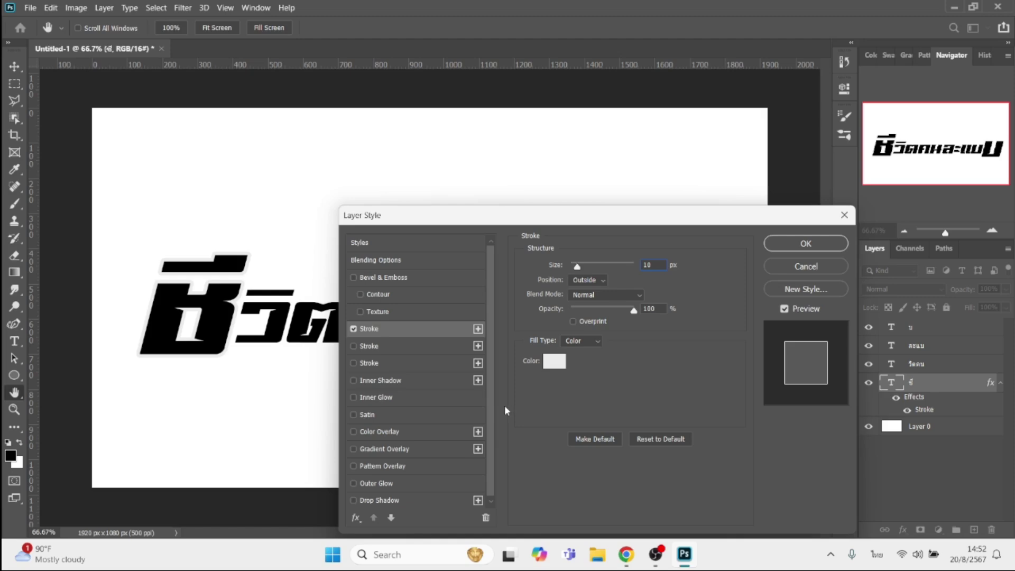
click(544, 362)
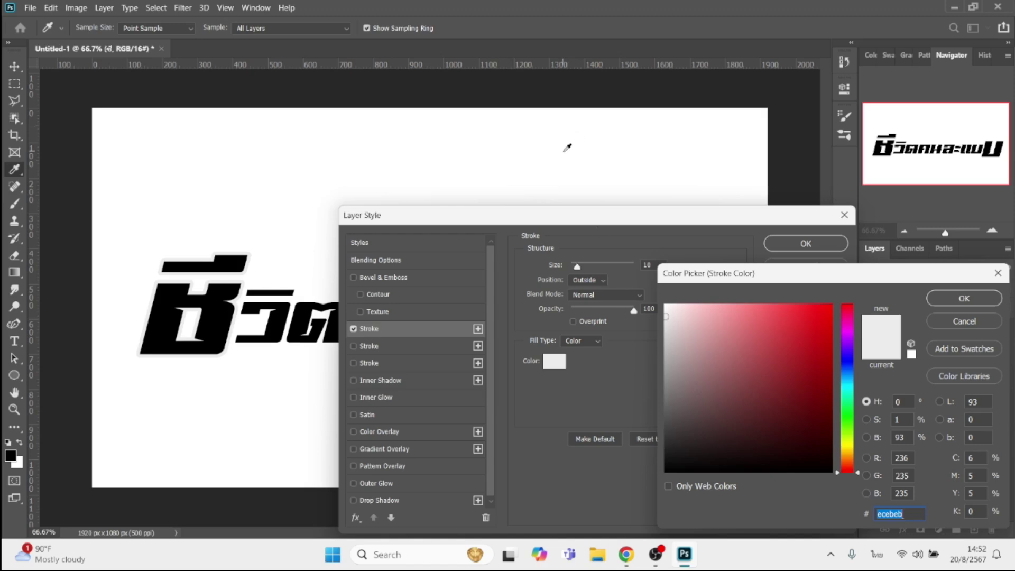
click(567, 147)
key(Return)
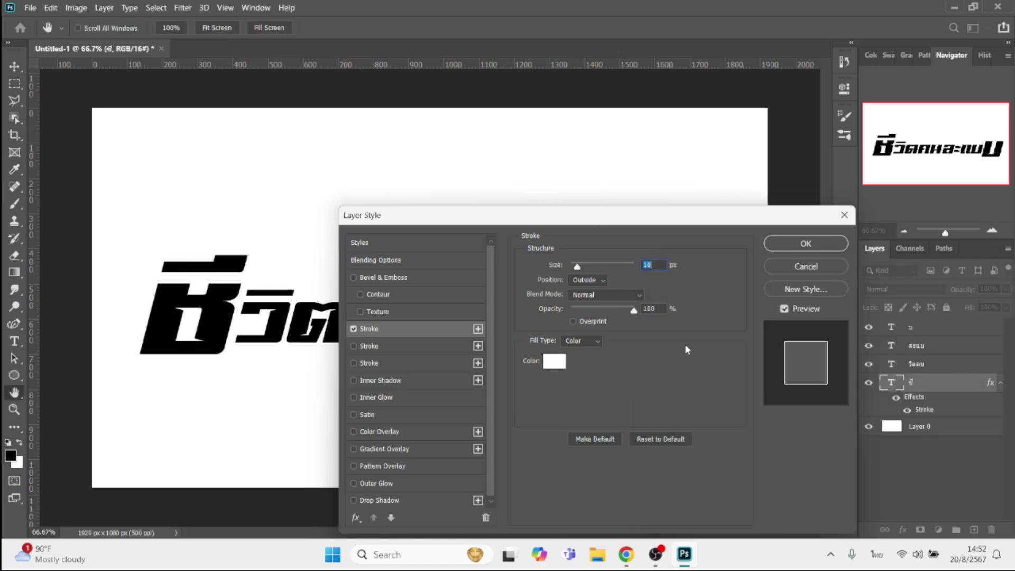
- Add a red Color Overlay to the ชี layer and confirm the layer style
click(444, 432)
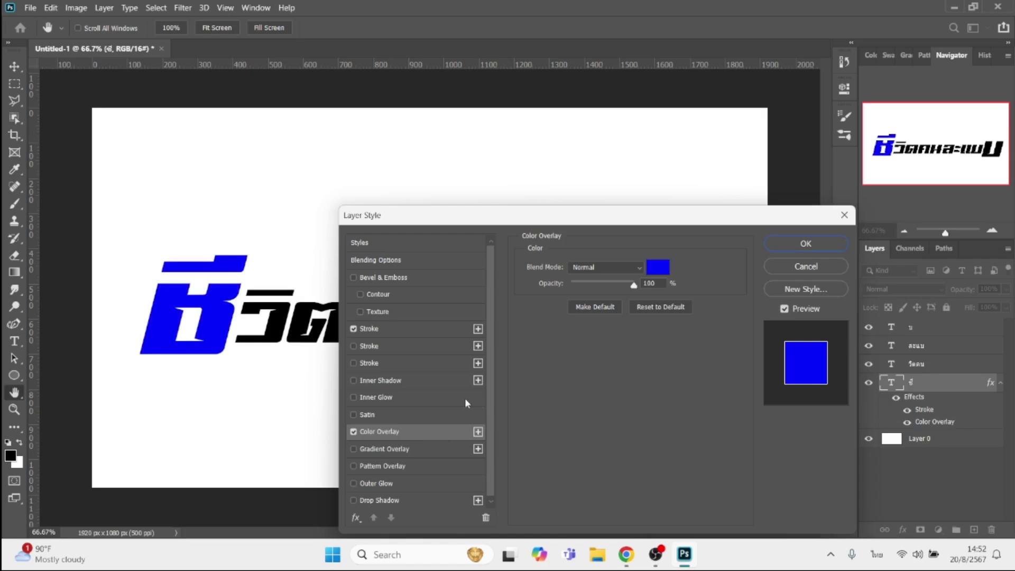
click(657, 267)
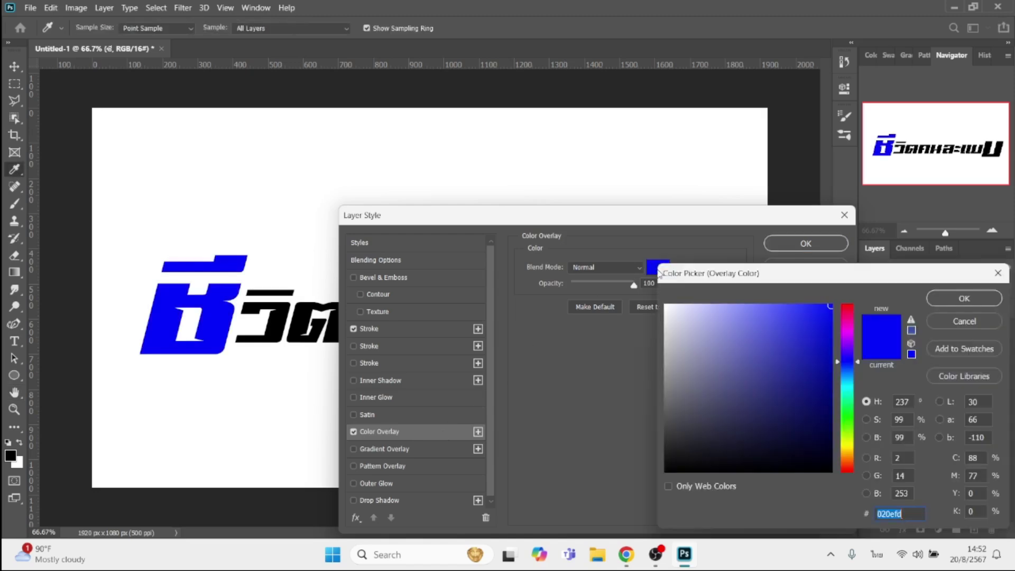
click(847, 311)
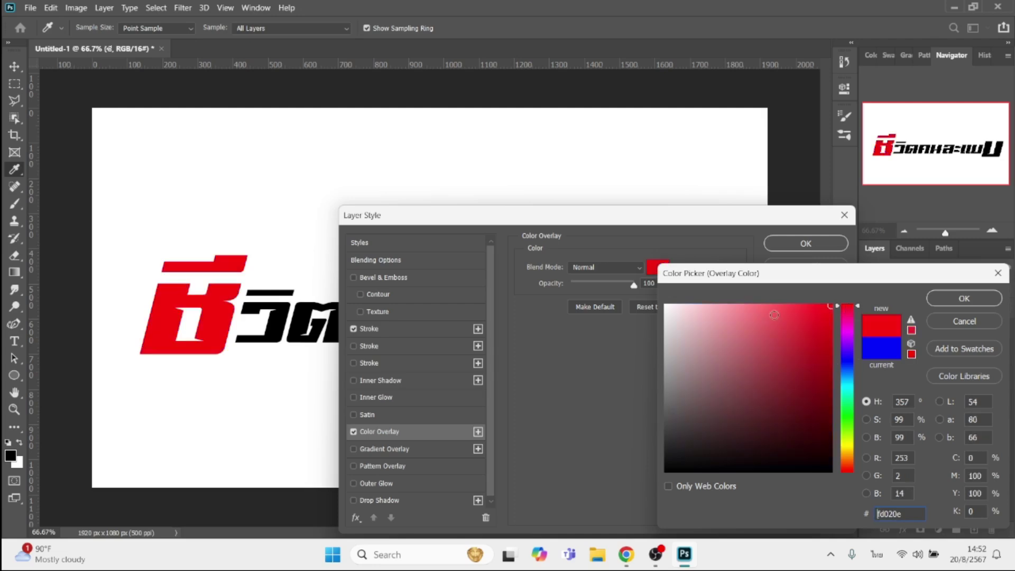
key(Return)
key(Return)
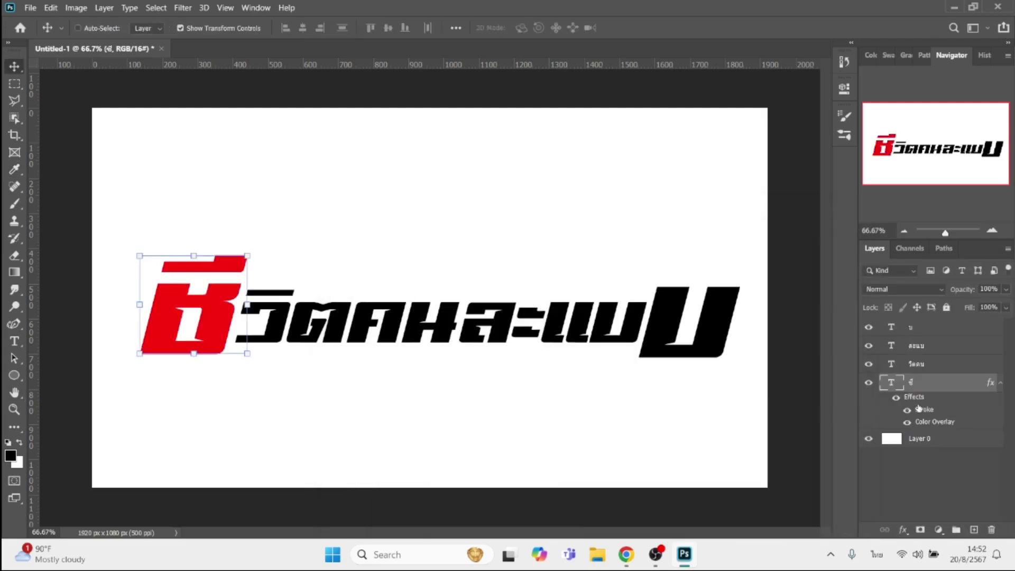
click(951, 368)
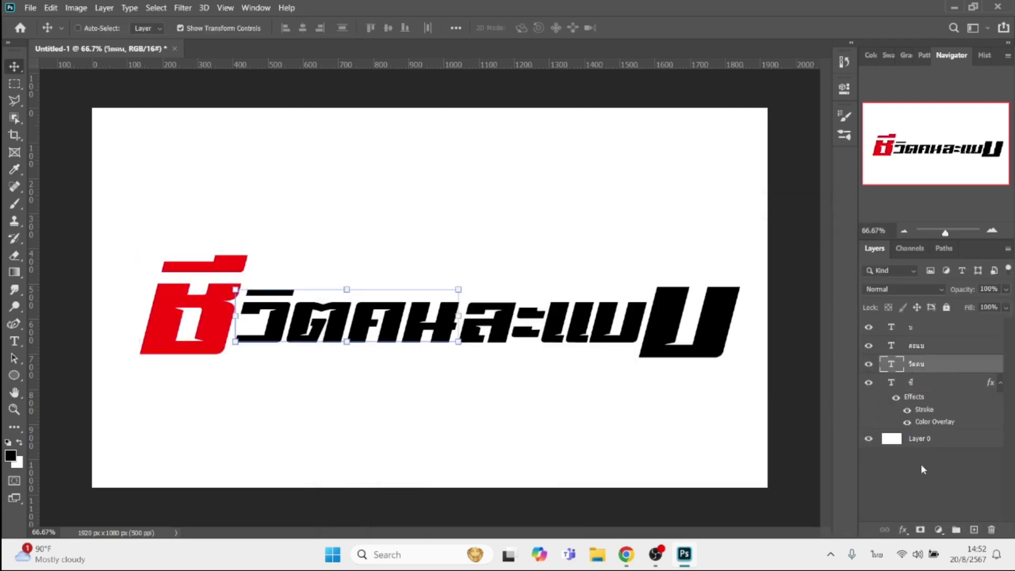
- Give the วิตคน layer a red Color Overlay
click(904, 529)
key(Escape)
click(389, 432)
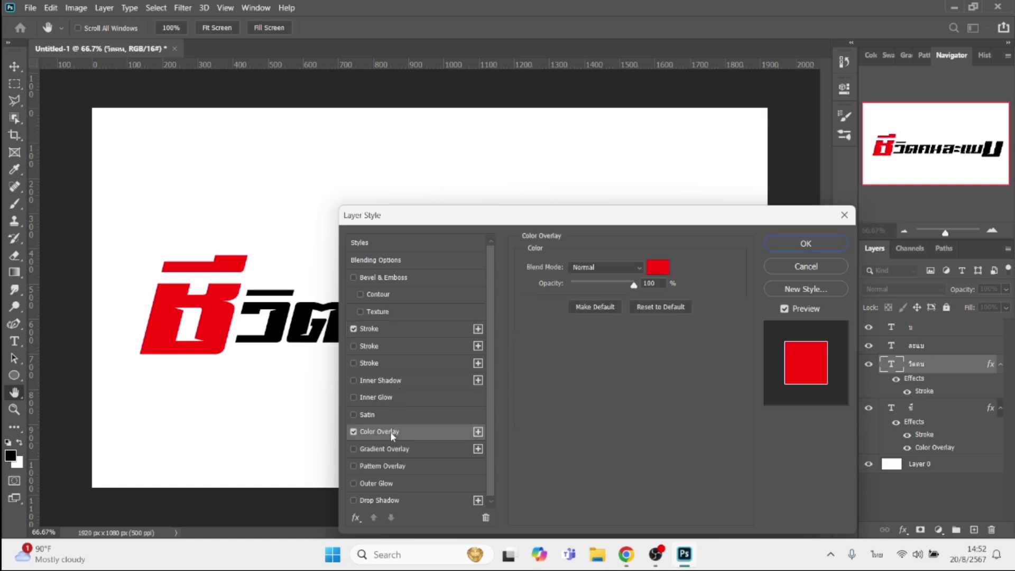
key(Return)
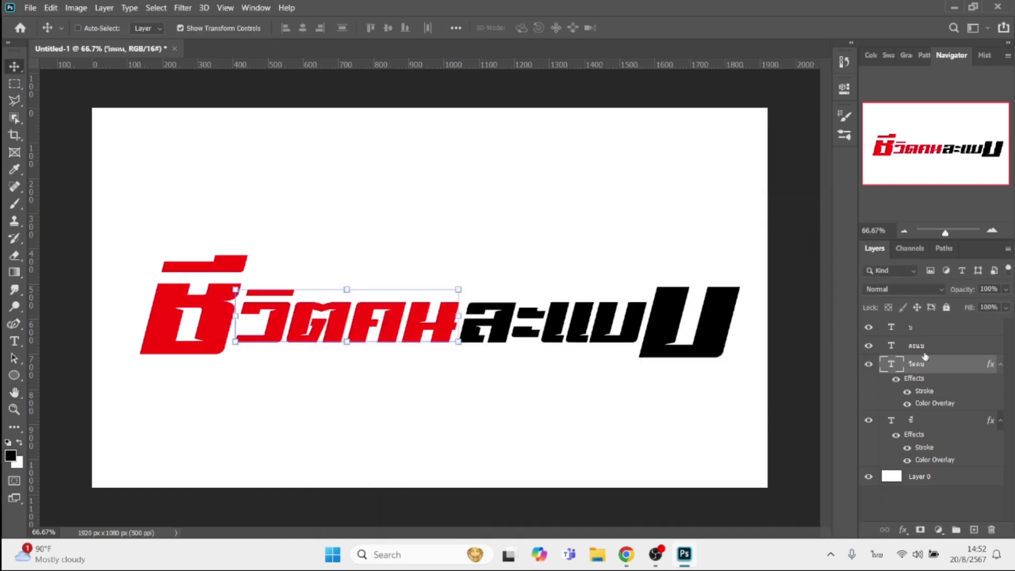
- Add white outside strokes to the ละแม and บ text layers
click(928, 346)
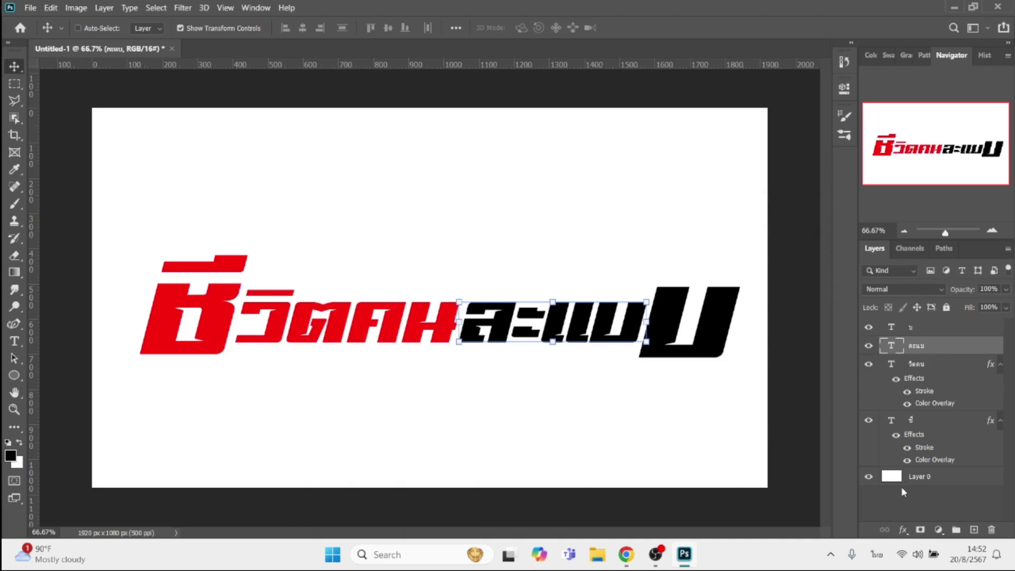
click(905, 529)
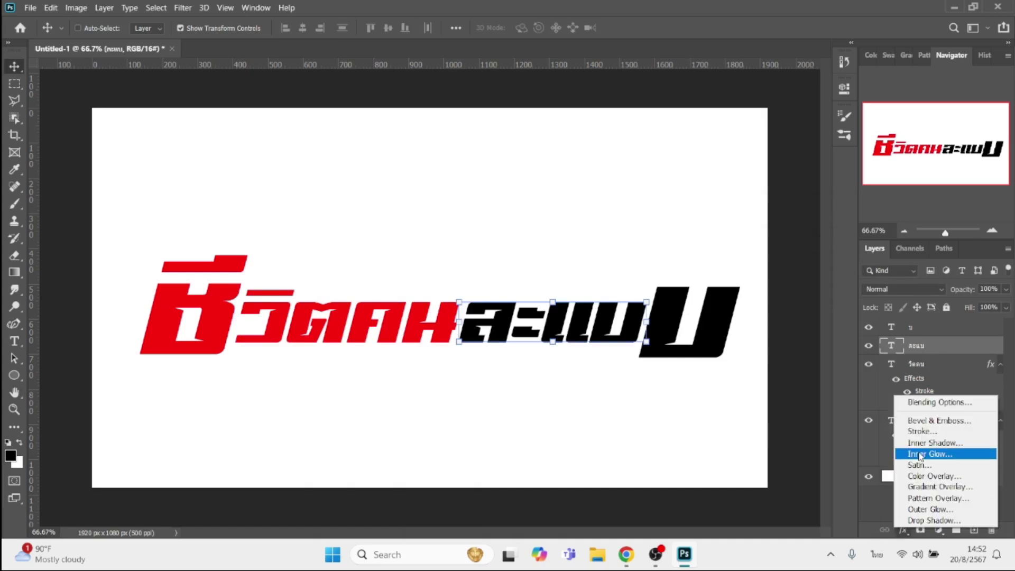
click(922, 431)
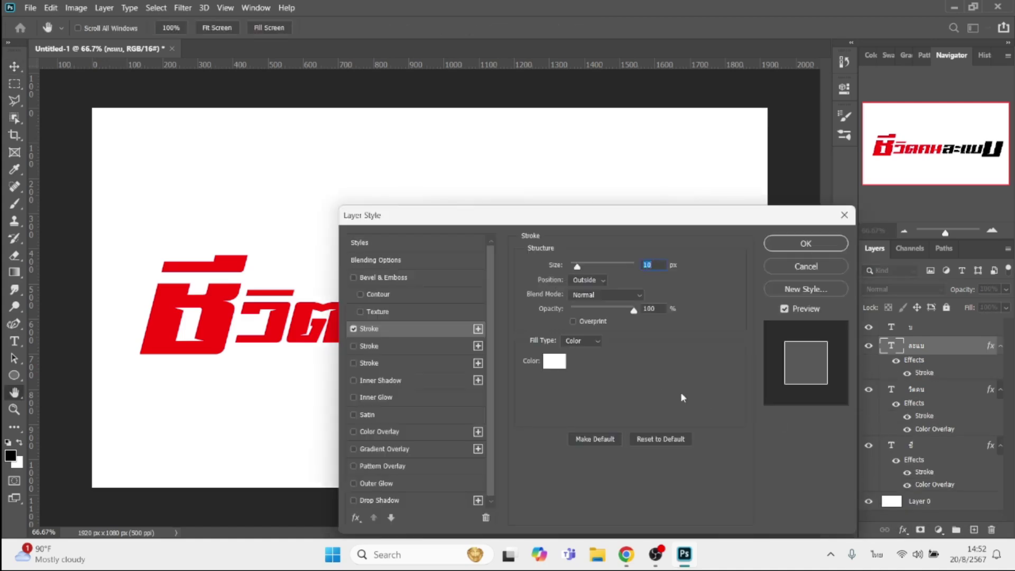
key(Return)
click(943, 332)
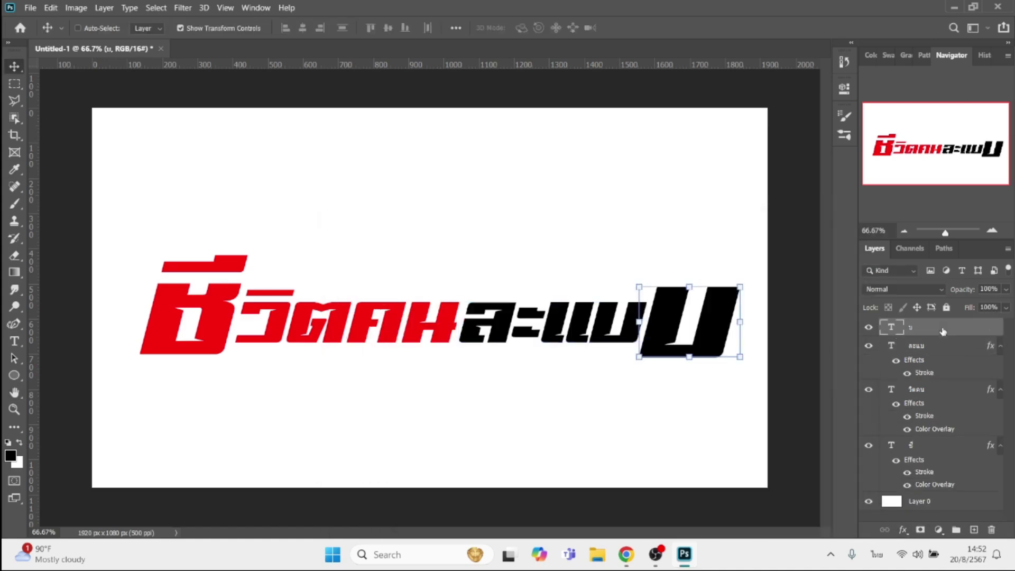
click(903, 530)
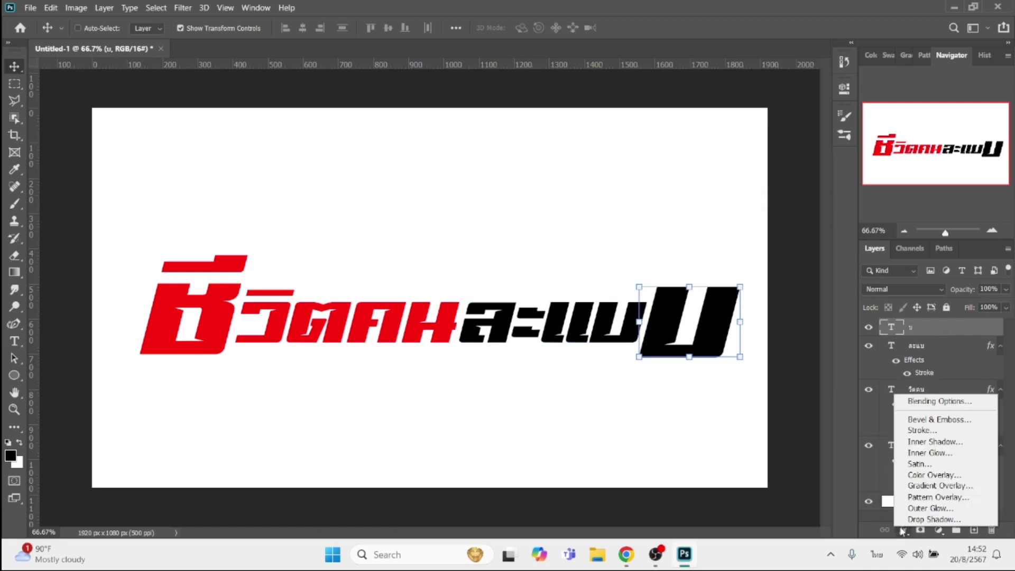
click(929, 430)
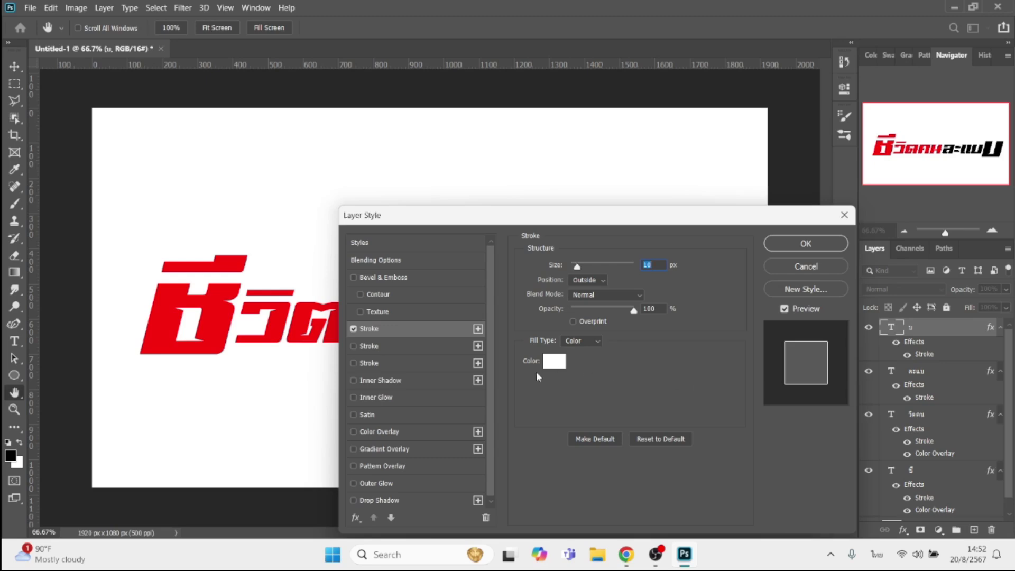
key(Return)
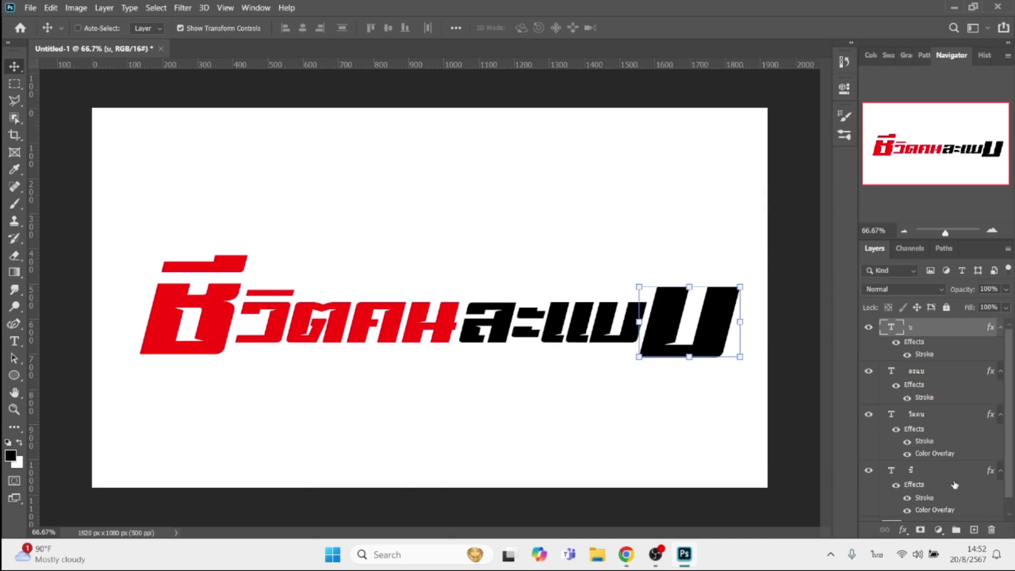
scroll(951, 484, down, 1)
- Add a second 20 px black outside stroke around the ชี glyph's white outline
click(931, 459)
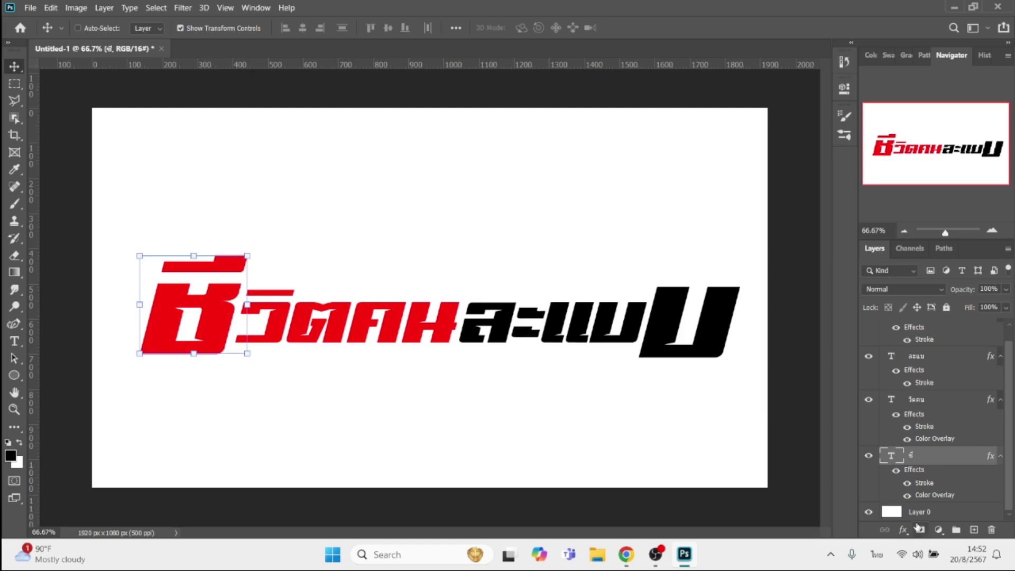
click(904, 533)
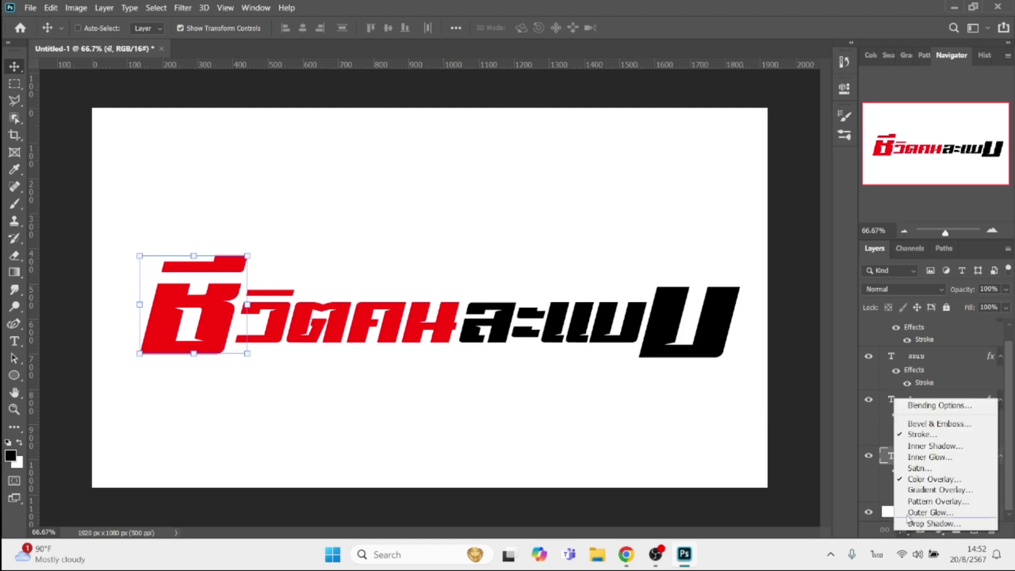
click(933, 441)
click(476, 346)
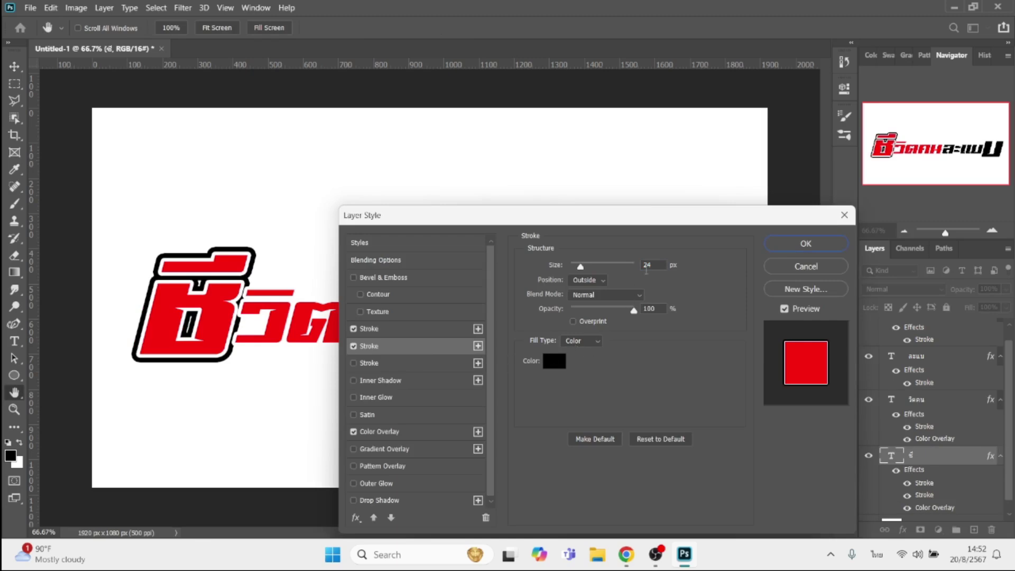
click(654, 264)
key(Down)
key(Down)
key(Down)
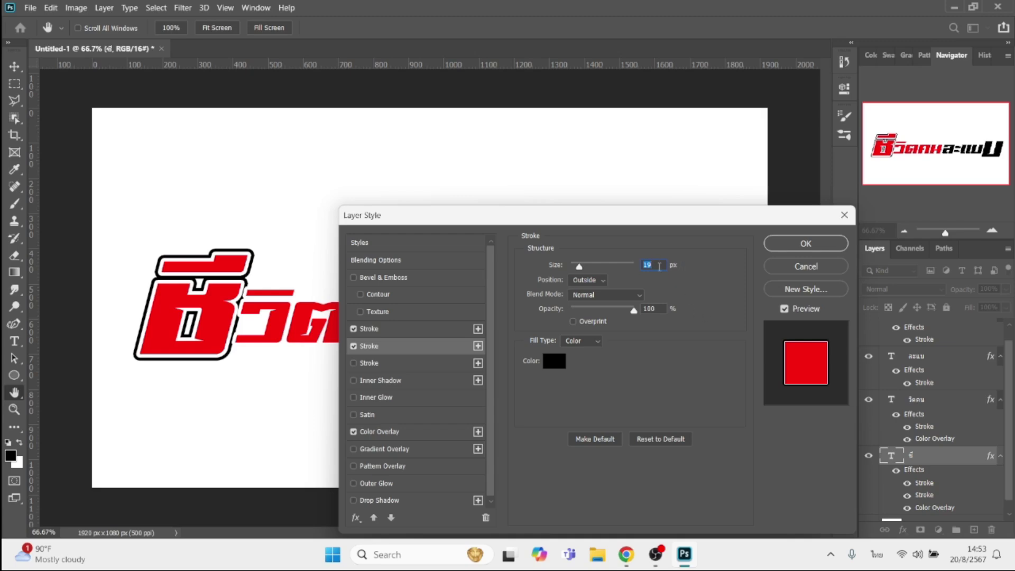
key(Up)
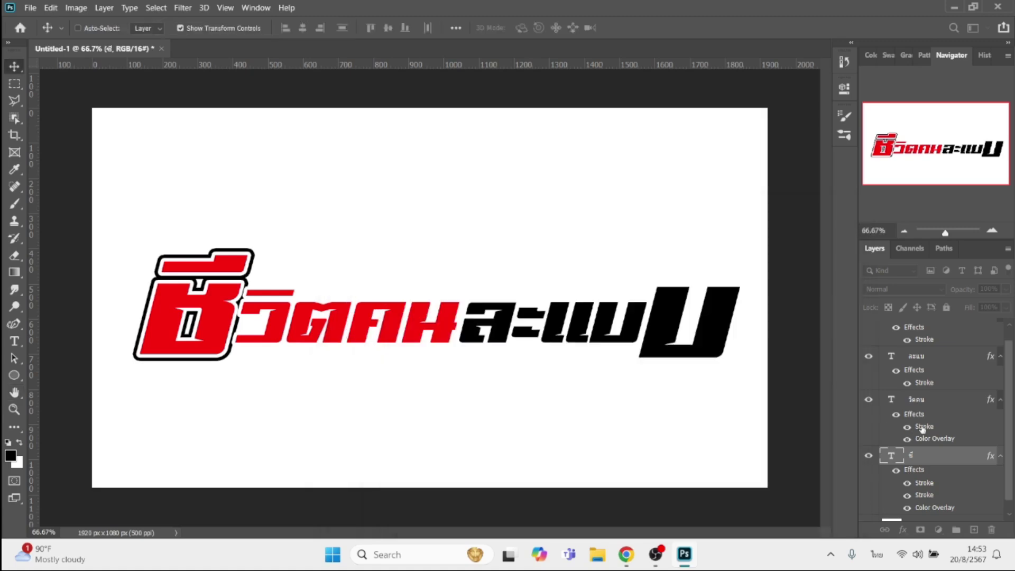
key(Return)
- Add a second black outside stroke to the red วิตคน layer
click(947, 399)
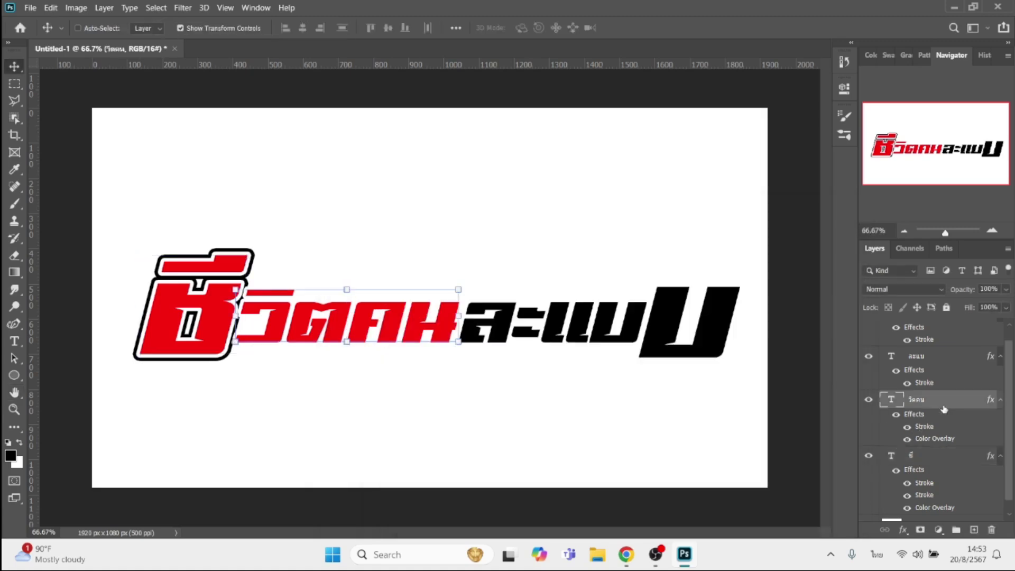
click(904, 531)
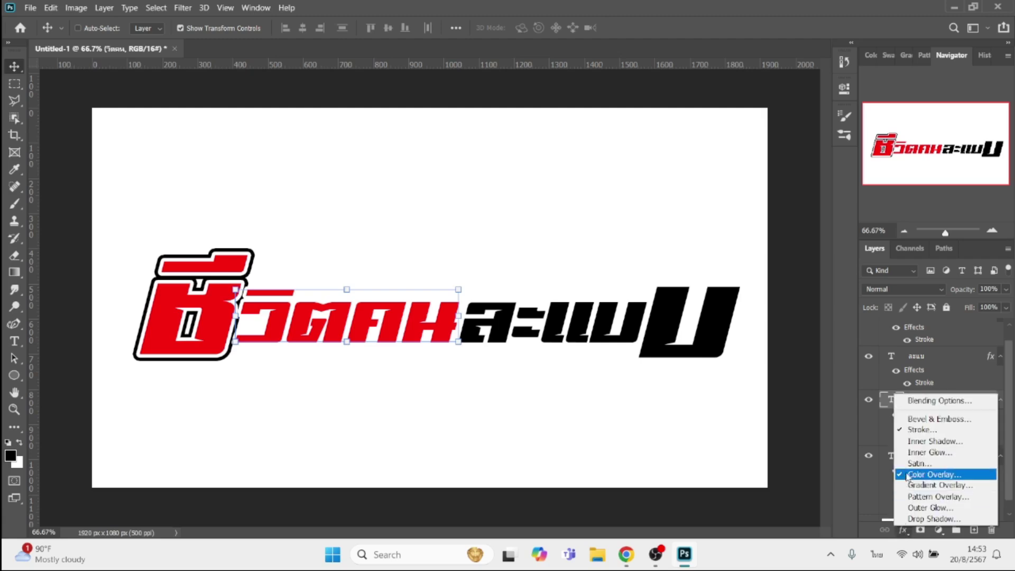
click(920, 439)
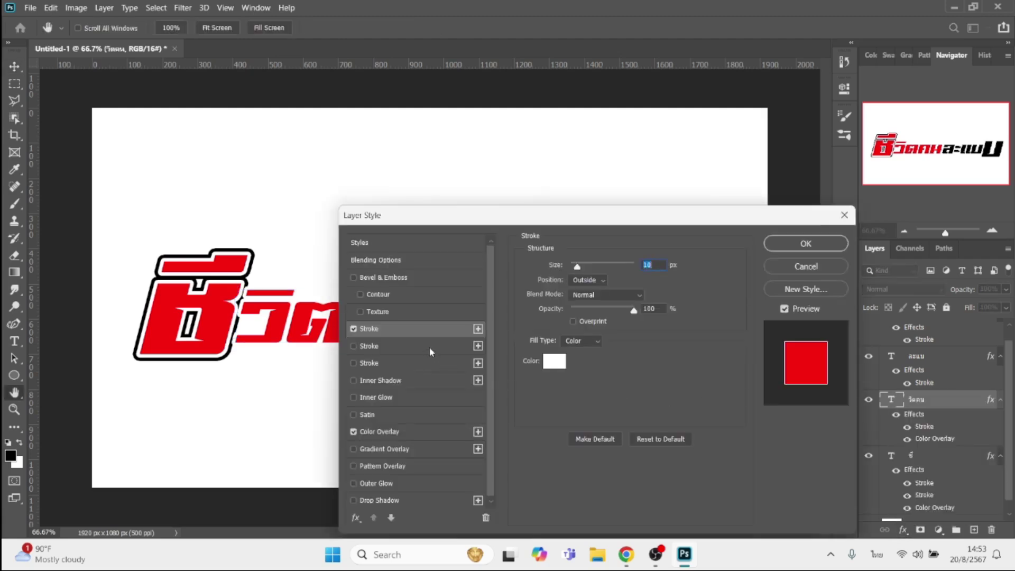
click(429, 347)
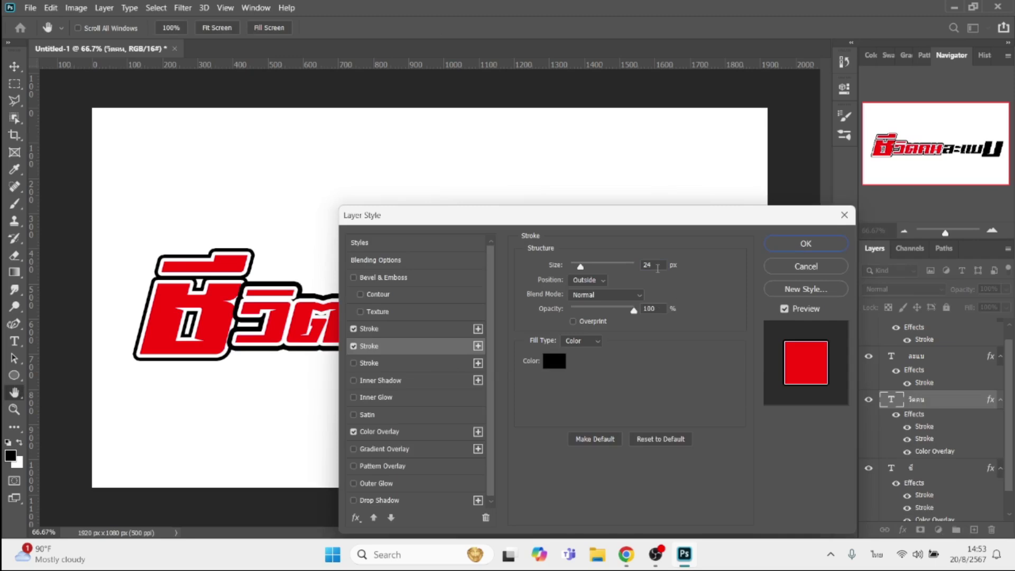
drag(657, 268, 619, 266)
text(20)
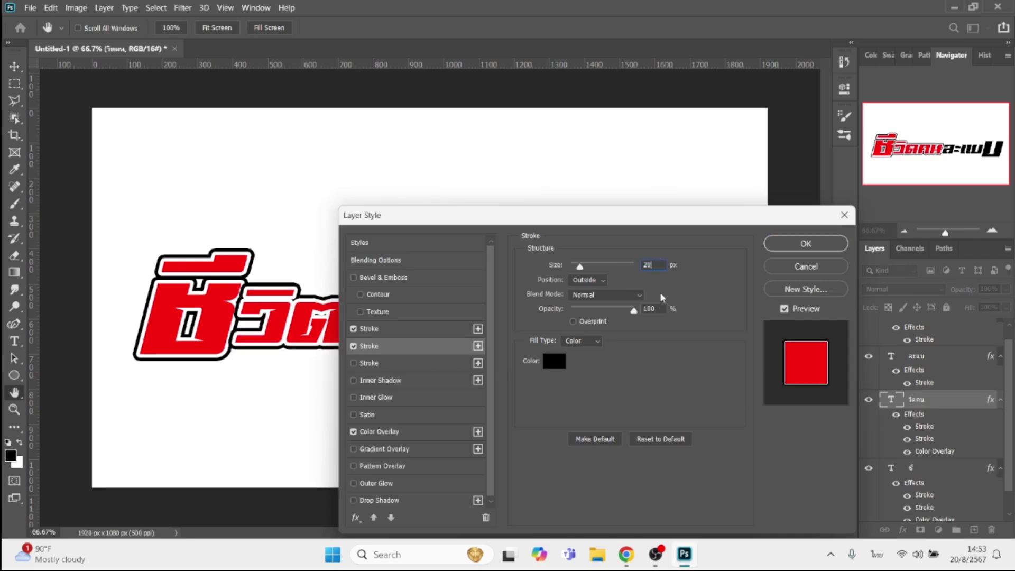
key(Return)
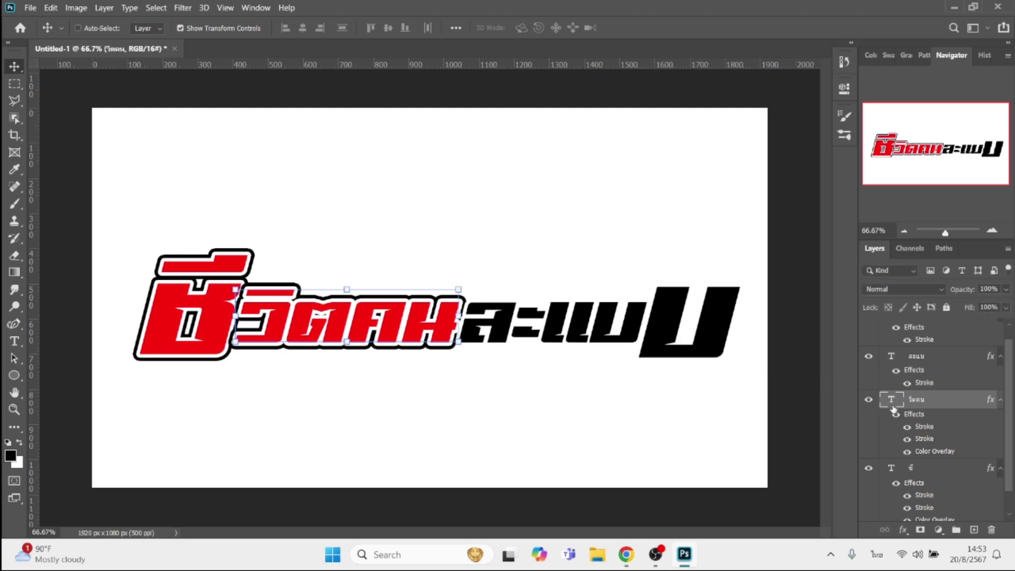
- Add a second 22 px black outside stroke to the ละแม layer
click(941, 360)
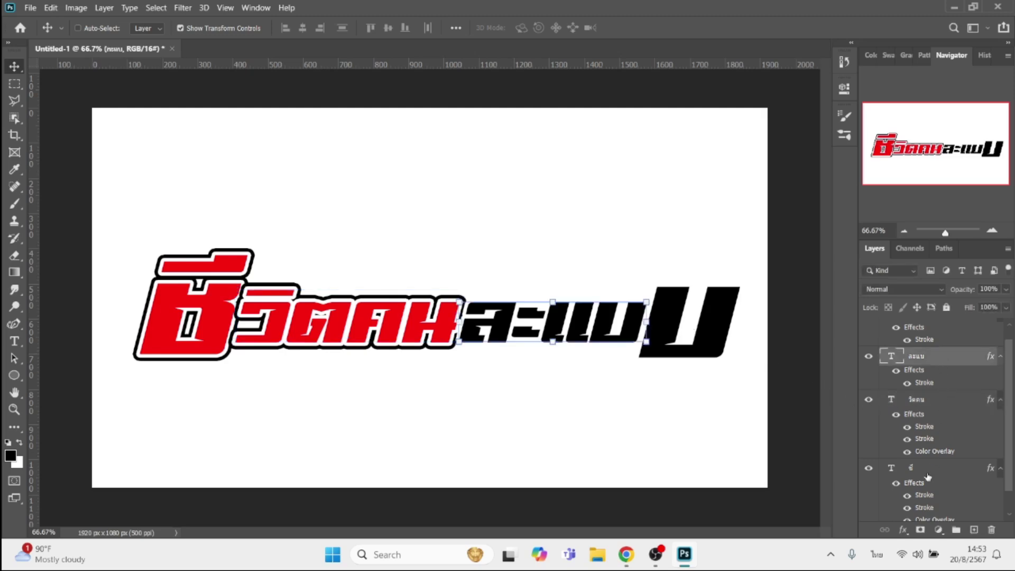
click(903, 530)
click(916, 434)
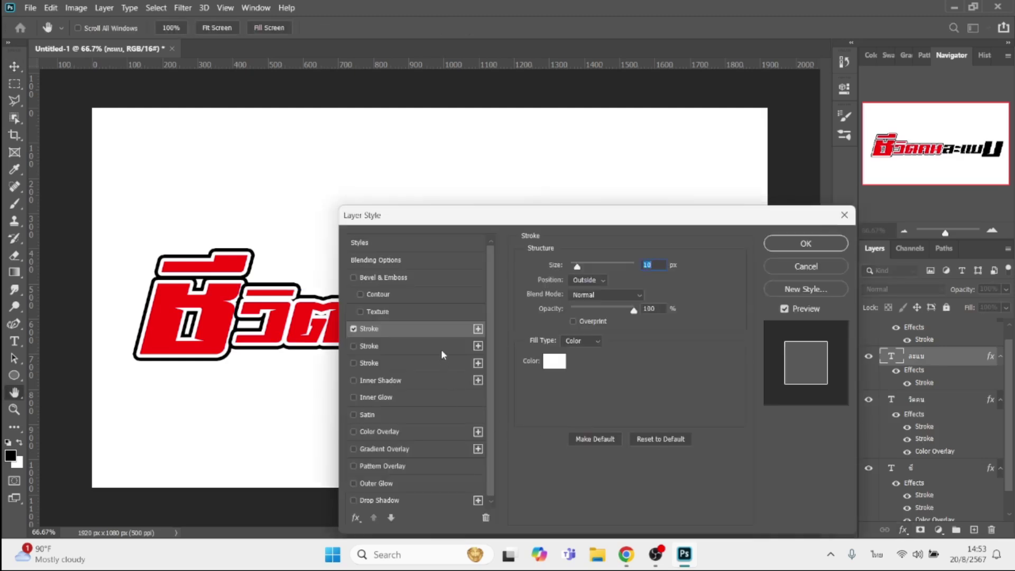
click(442, 348)
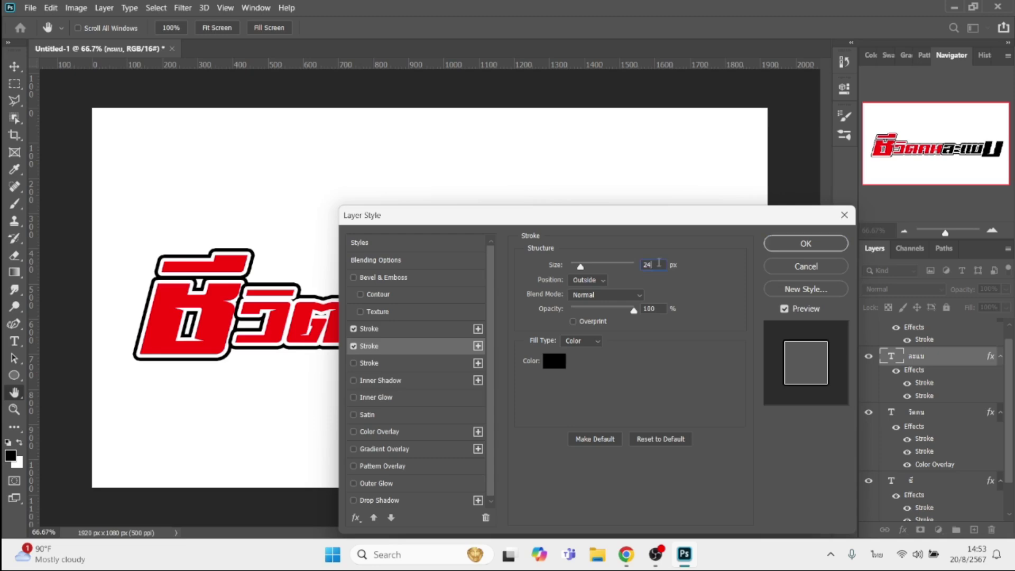
key(Down)
key(Down)
key(Return)
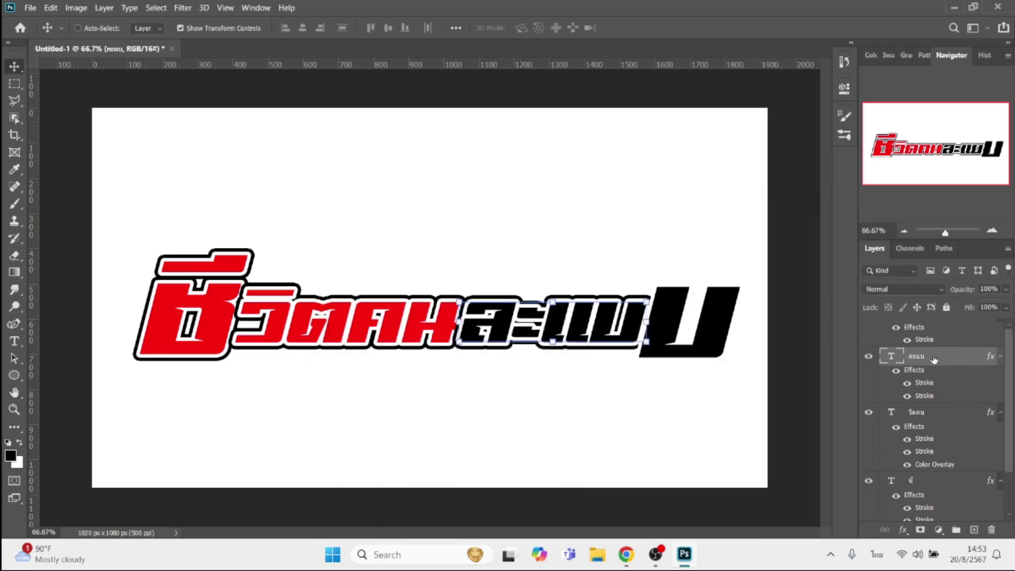
- Add a second 21 px black outside stroke to the final บ letter
scroll(934, 359, up, 1)
click(925, 331)
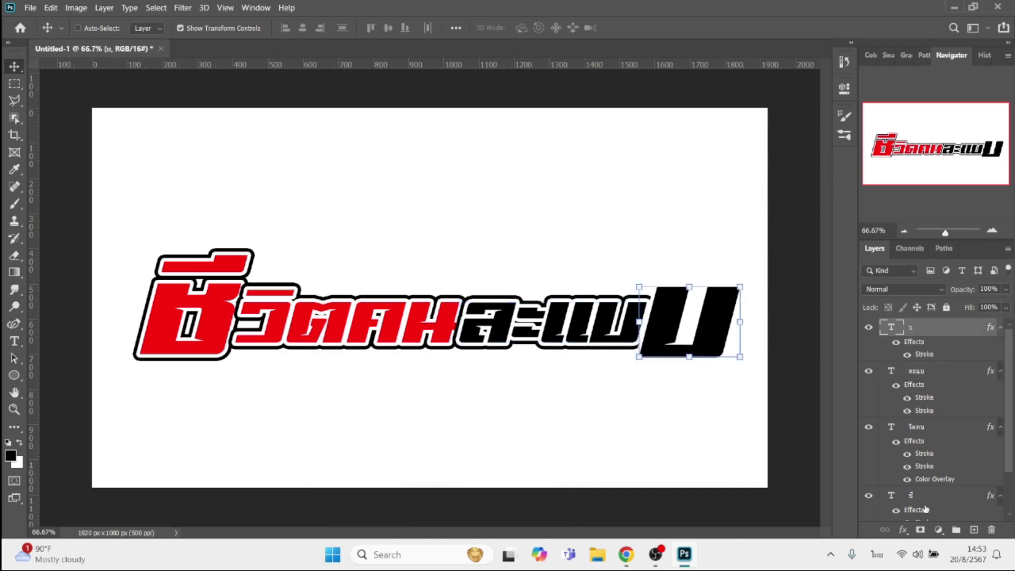
click(903, 529)
click(930, 432)
click(401, 346)
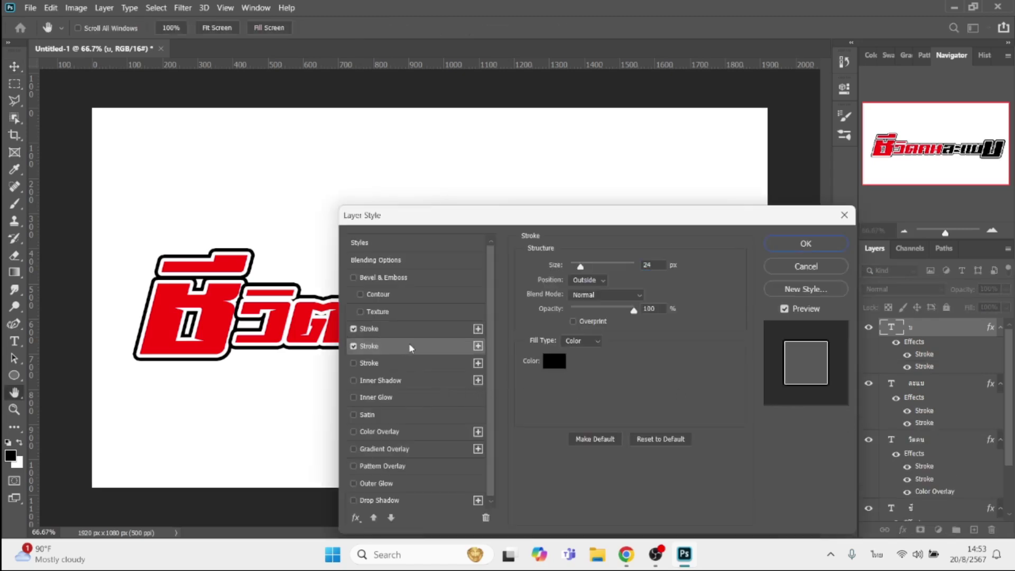
key(Down)
key(Down)
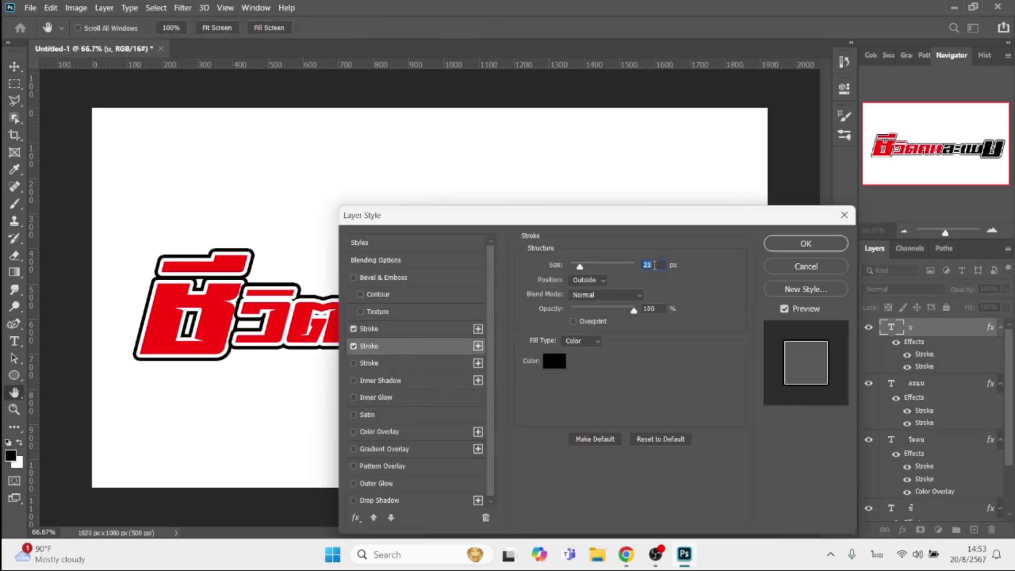
key(Return)
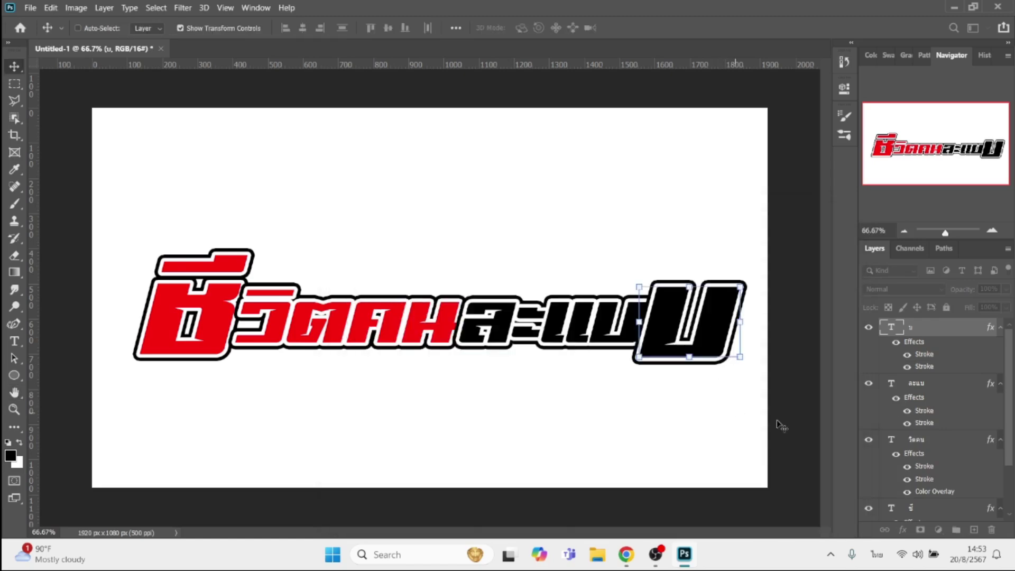
- Nudge the ละแม word and the final บ letter a few pixels right
click(933, 445)
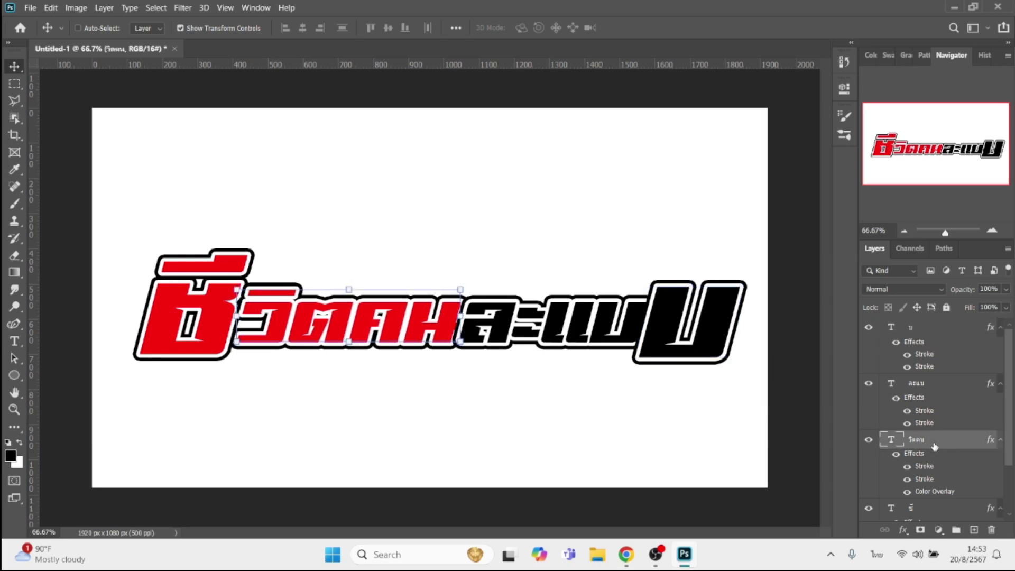
click(936, 391)
key(Right)
key(Right)
key(Right)
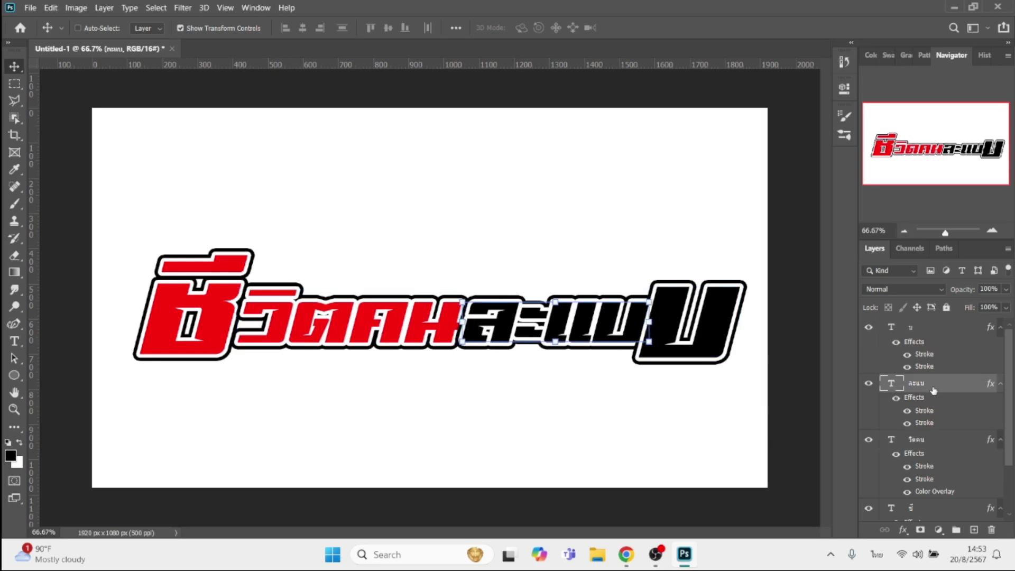
key(Right)
key(Right)
key(Right)
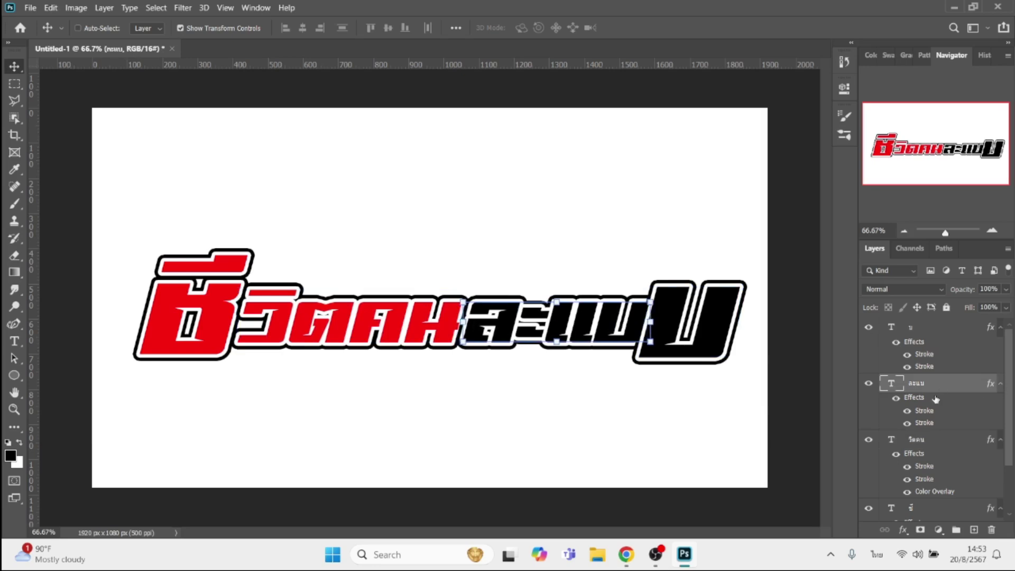
click(932, 333)
key(Right)
key(Right)
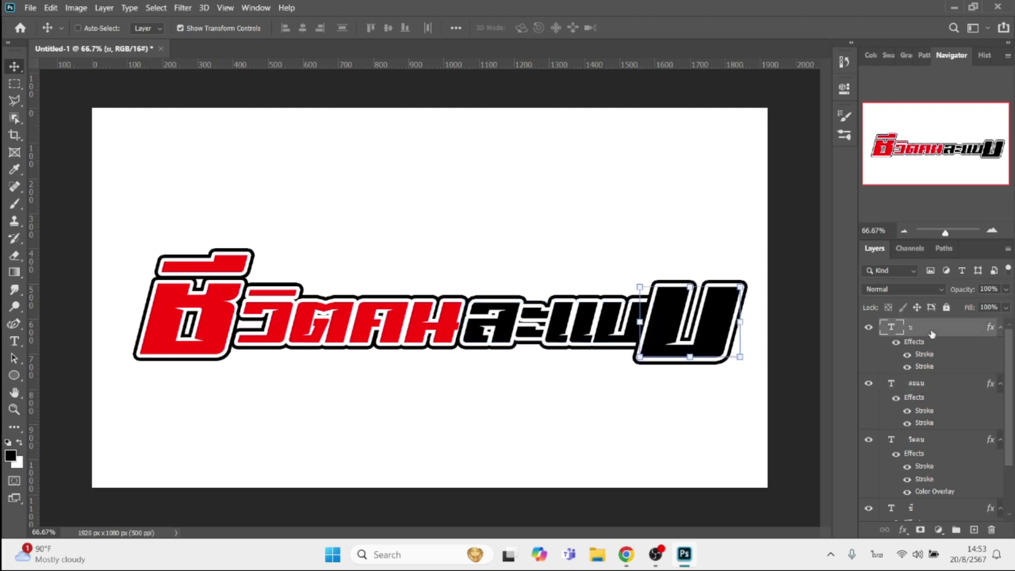
key(Right)
key(Right)
key(Right)
key(Right)
key(Right)
key(Right)
key(Right)
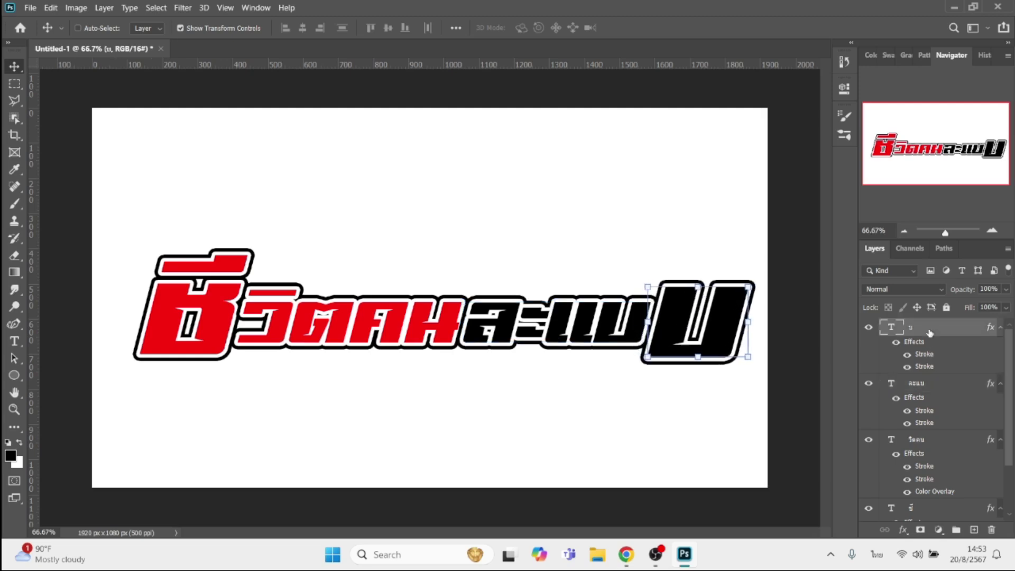
key(Right)
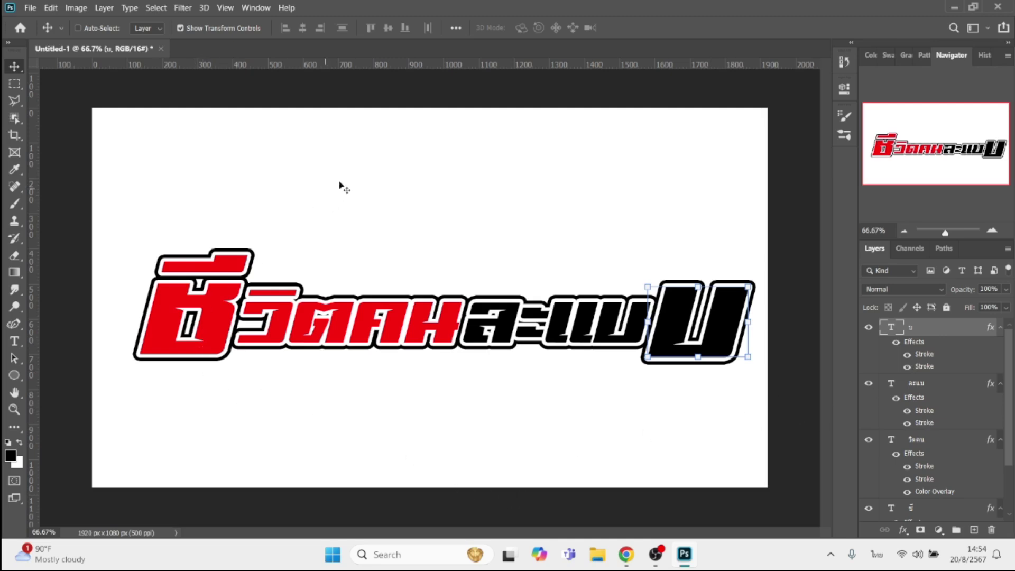
- Type the Thai subtitle 'ไม่แปลกที่จะแตกต่าง' as a new large text layer above the title
key(t)
click(324, 174)
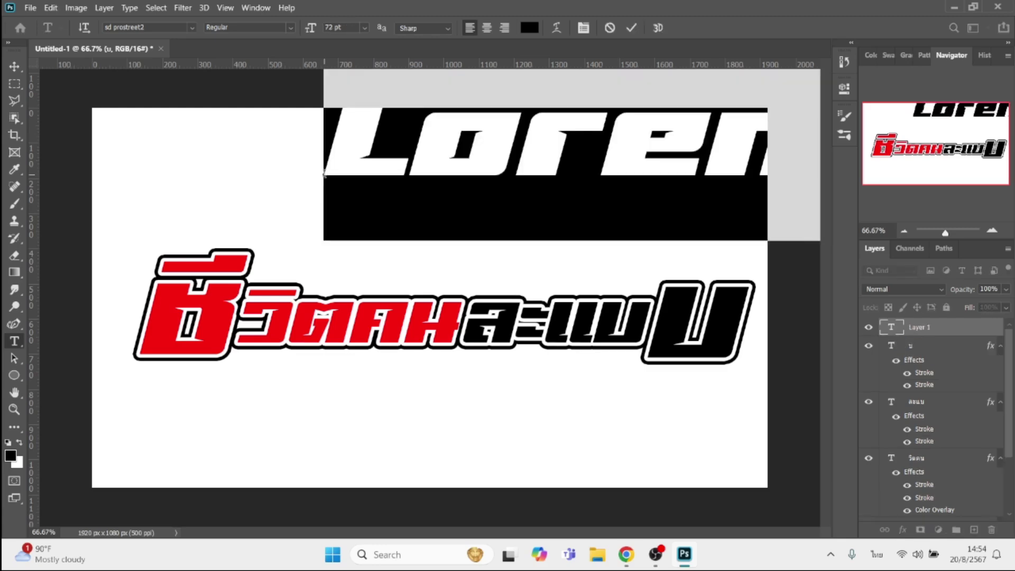
text(แบบ)
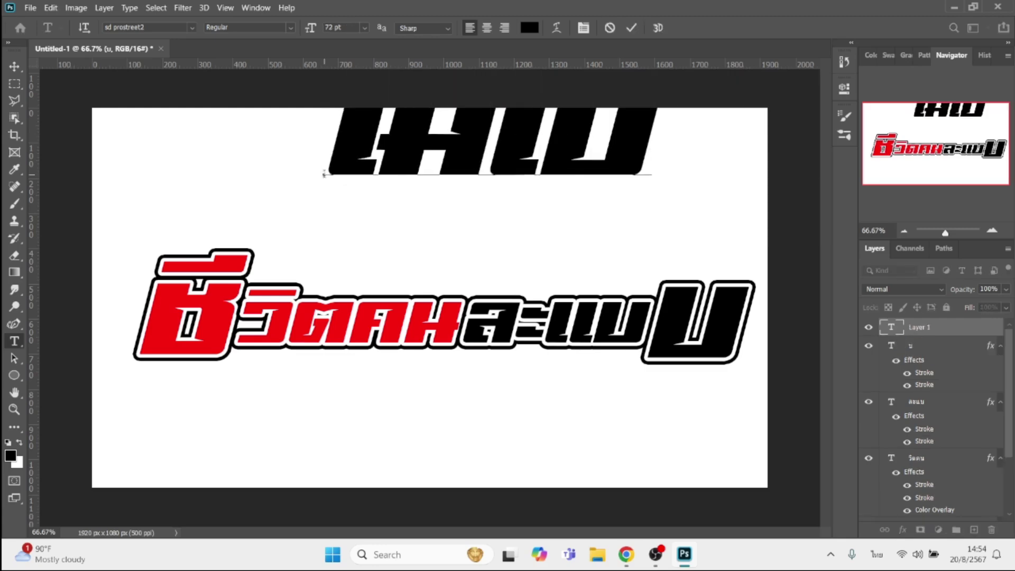
key(BackSpace)
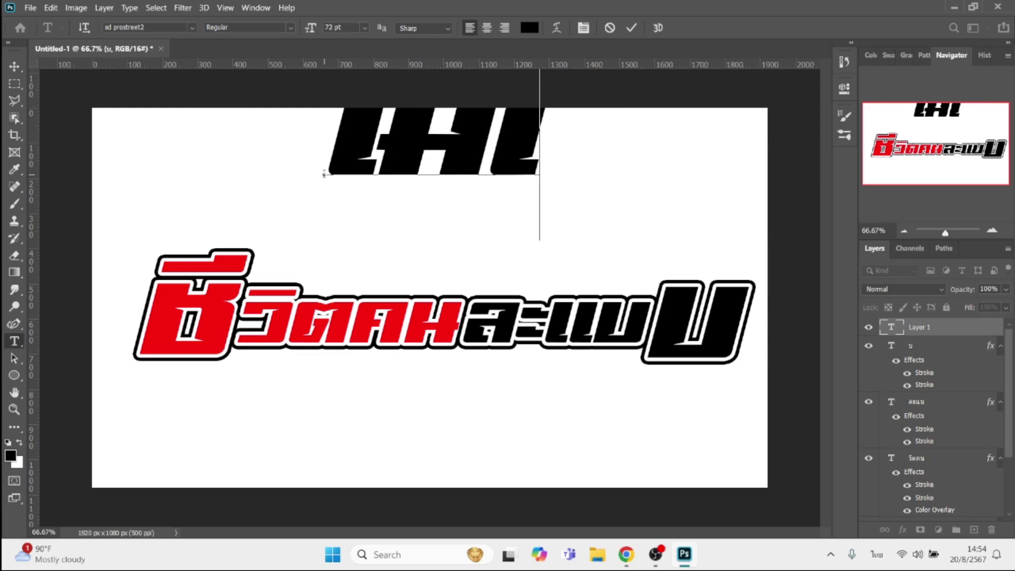
key(BackSpace)
text(แ)
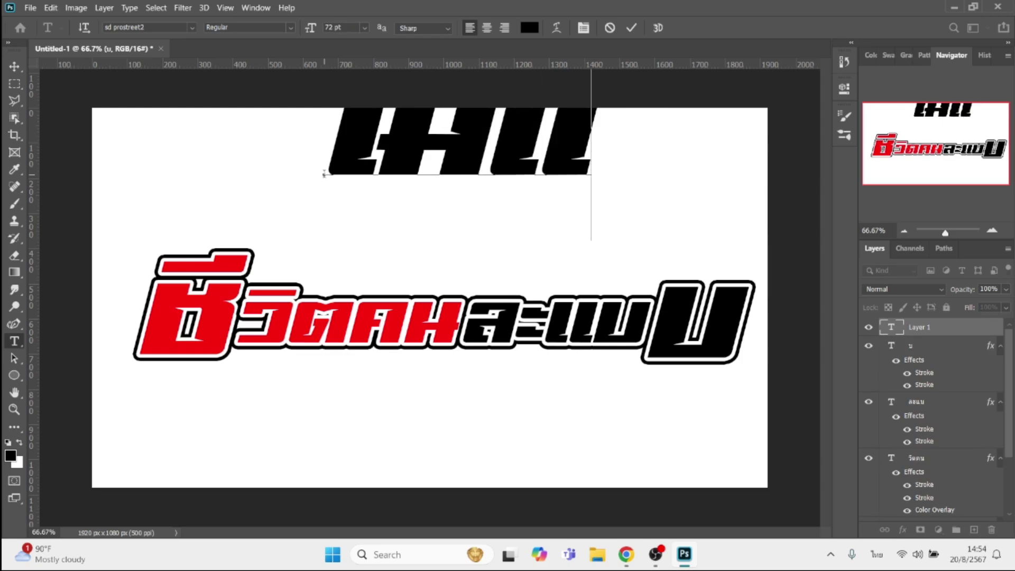
text(บะ)
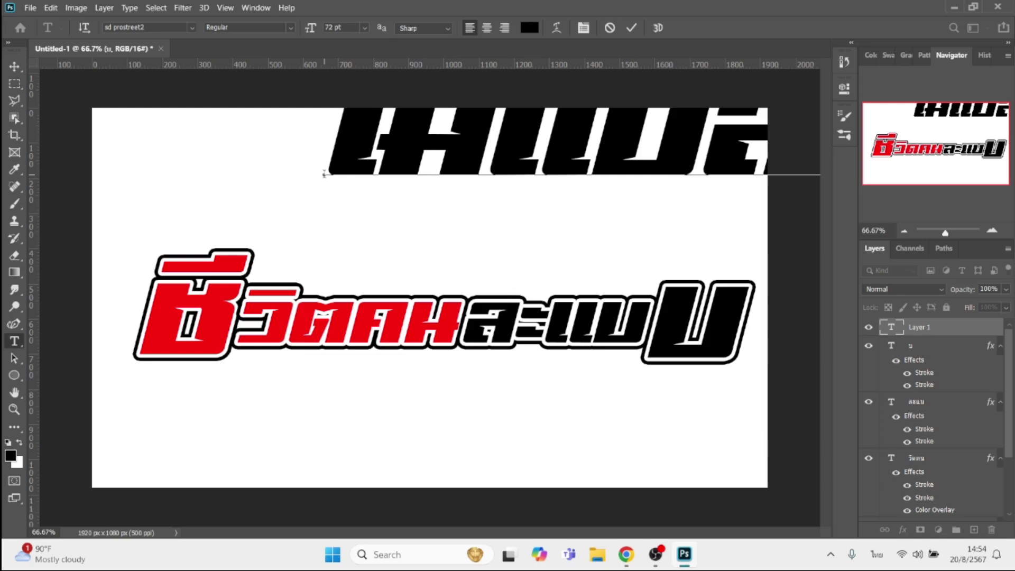
click(15, 67)
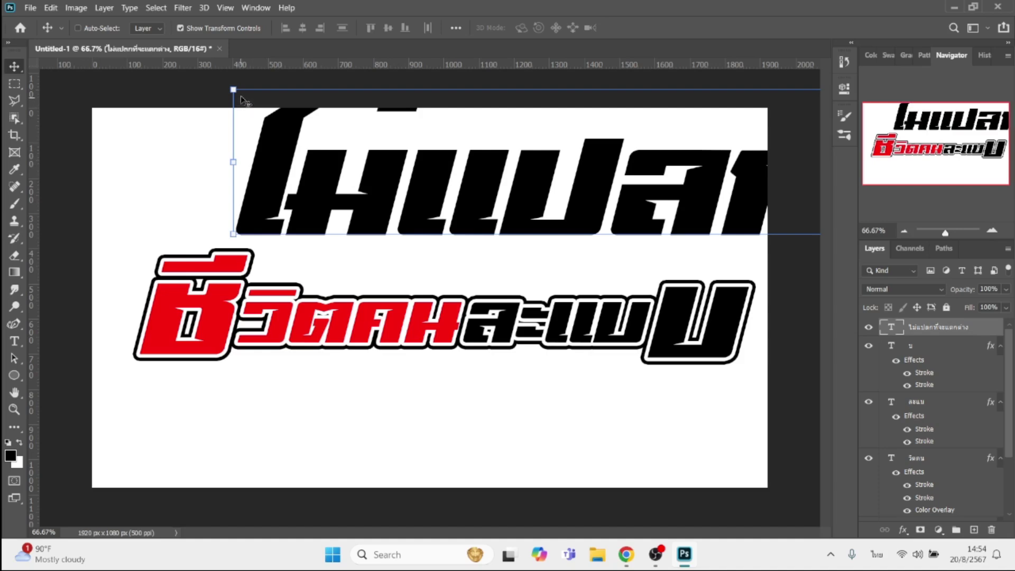
- Scale the subtitle down to about 24% and set it directly beneath the outlined title
key(ctrl+t)
mouse_move(232, 90)
mouse_down()
mouse_move(490, 198)
mouse_move(271, 154)
mouse_move(737, 204)
mouse_up()
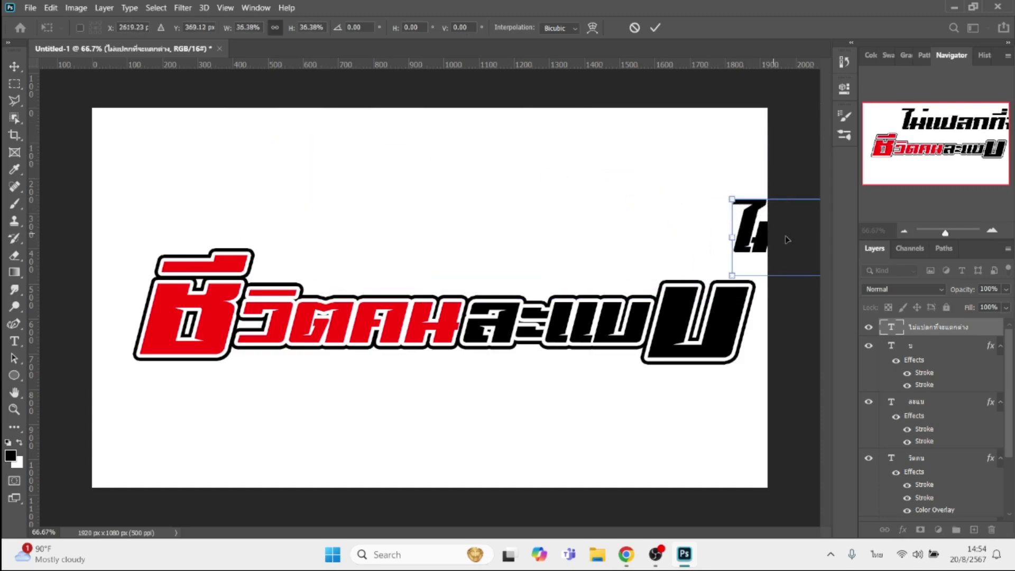
mouse_move(747, 268)
mouse_down()
mouse_move(320, 335)
mouse_move(155, 392)
mouse_move(341, 381)
mouse_up()
drag(411, 408, 330, 379)
key(Return)
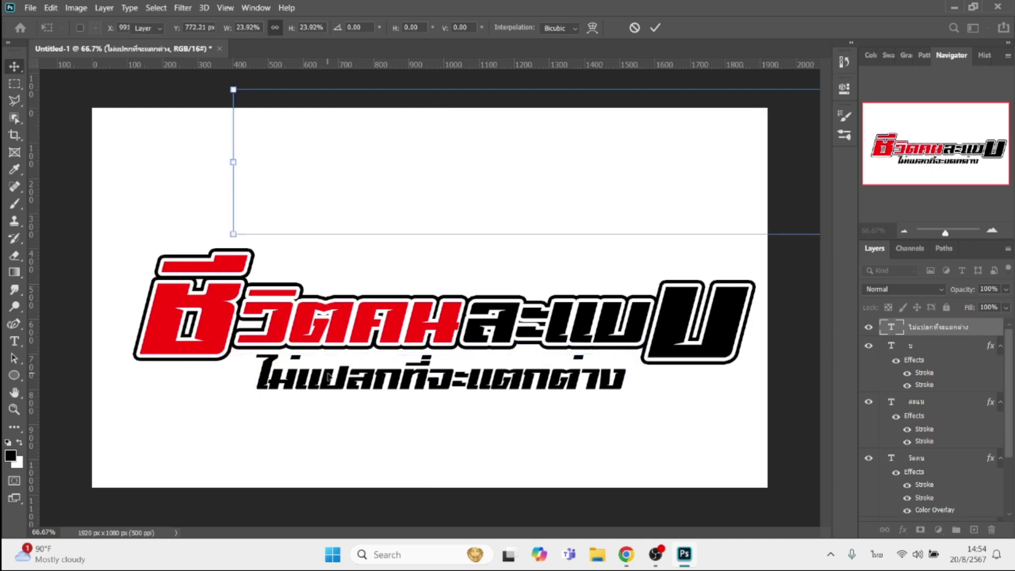
- Enable a second 20 px black Stroke on the subtitle's layer style
click(903, 529)
click(939, 432)
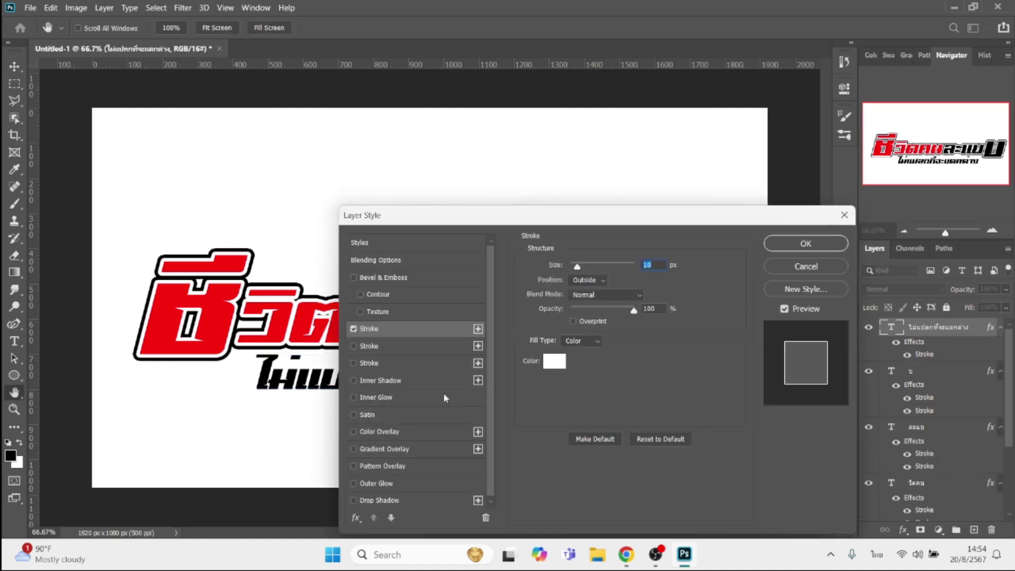
click(393, 345)
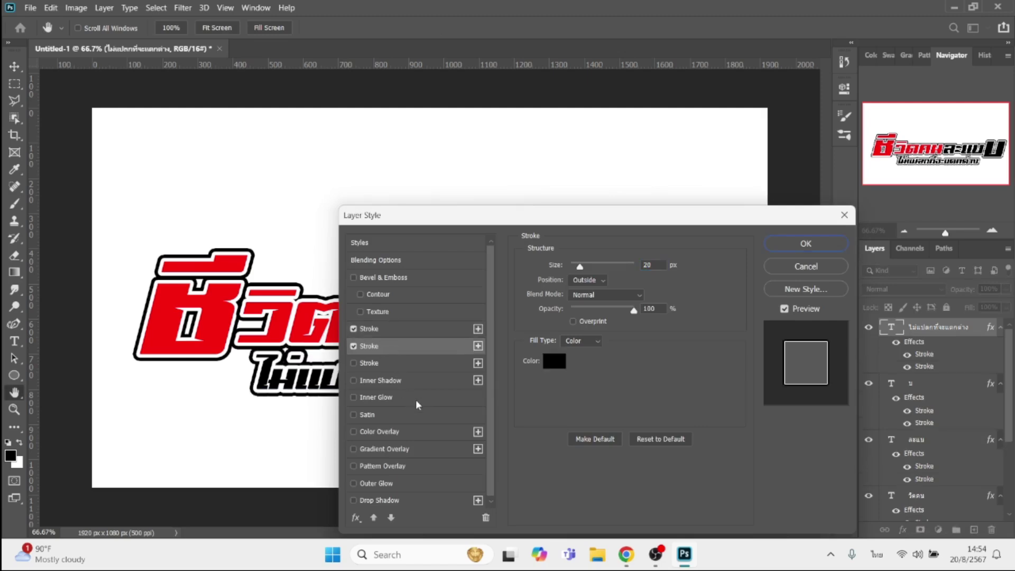
- Add an orange Color Overlay to the subtitle and apply the layer styles
click(408, 430)
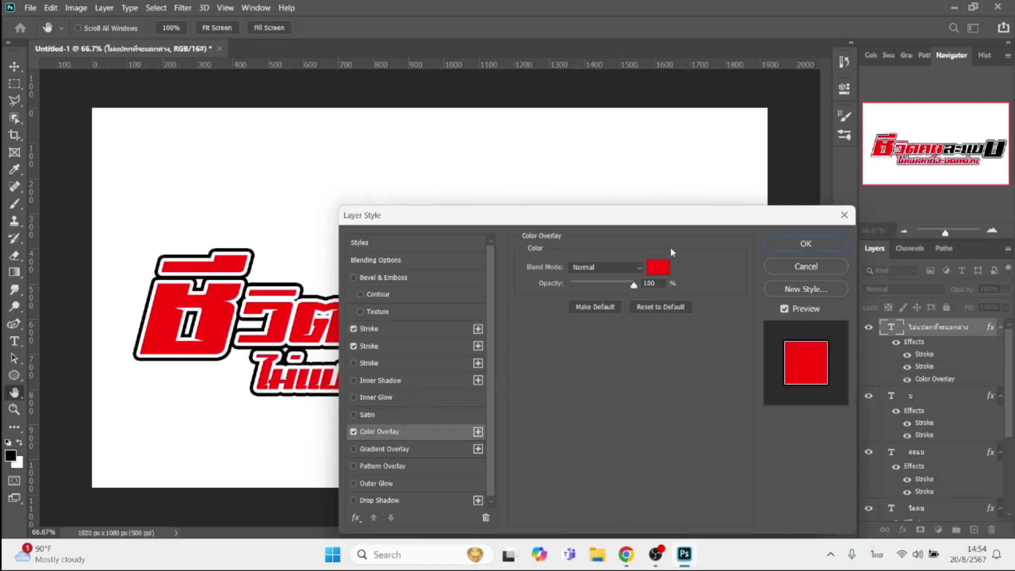
click(665, 270)
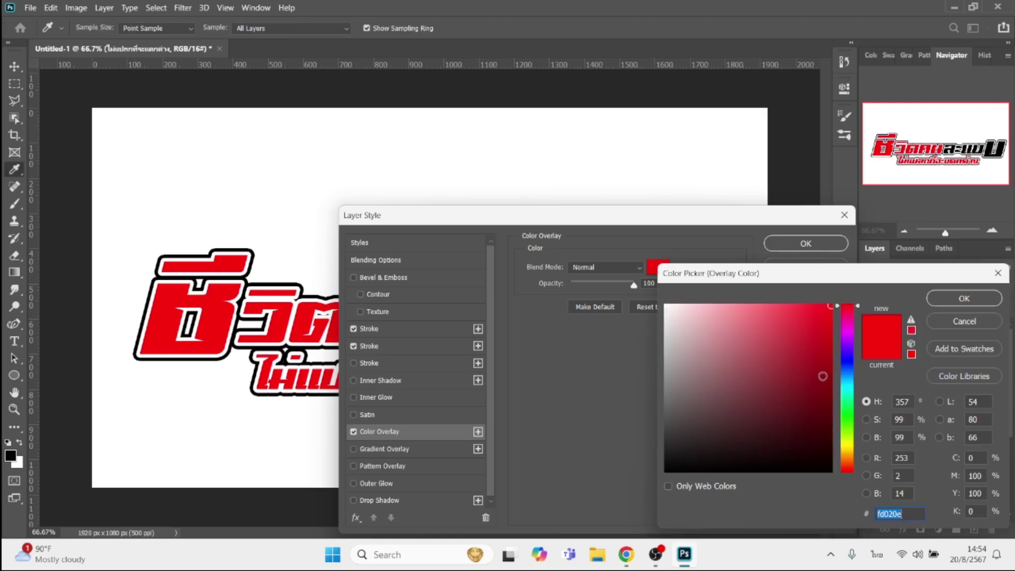
click(852, 447)
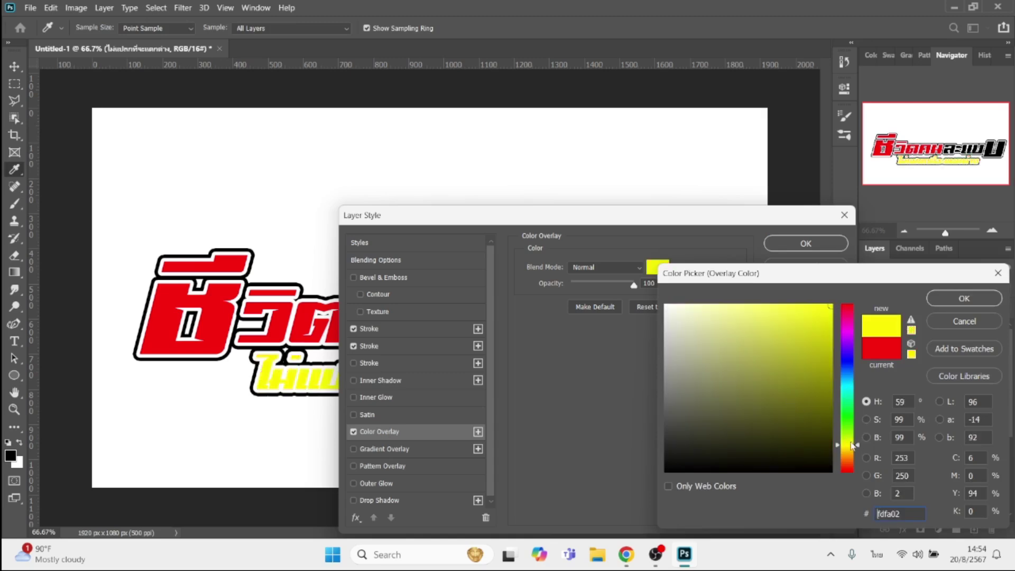
click(850, 452)
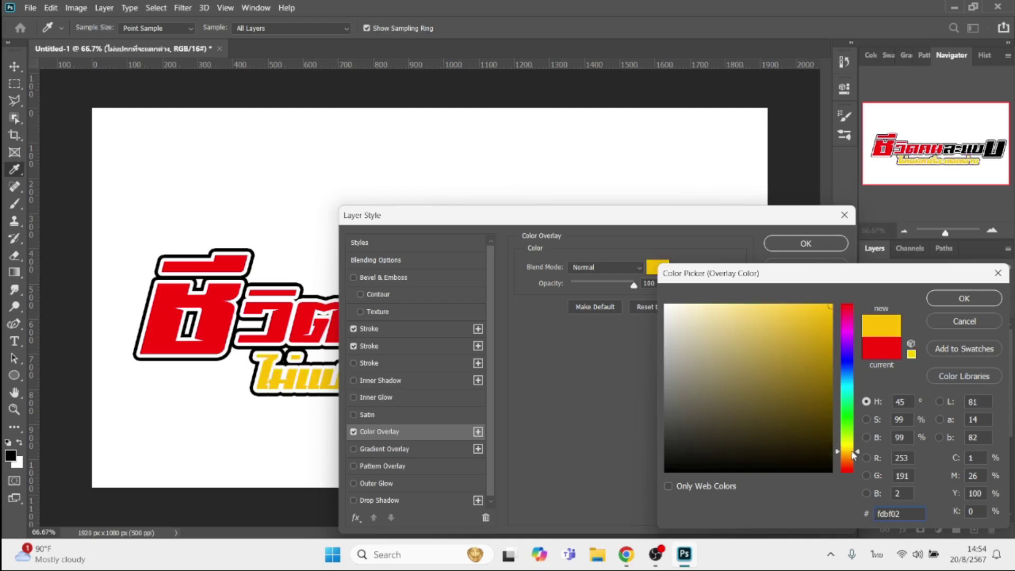
click(848, 454)
key(Return)
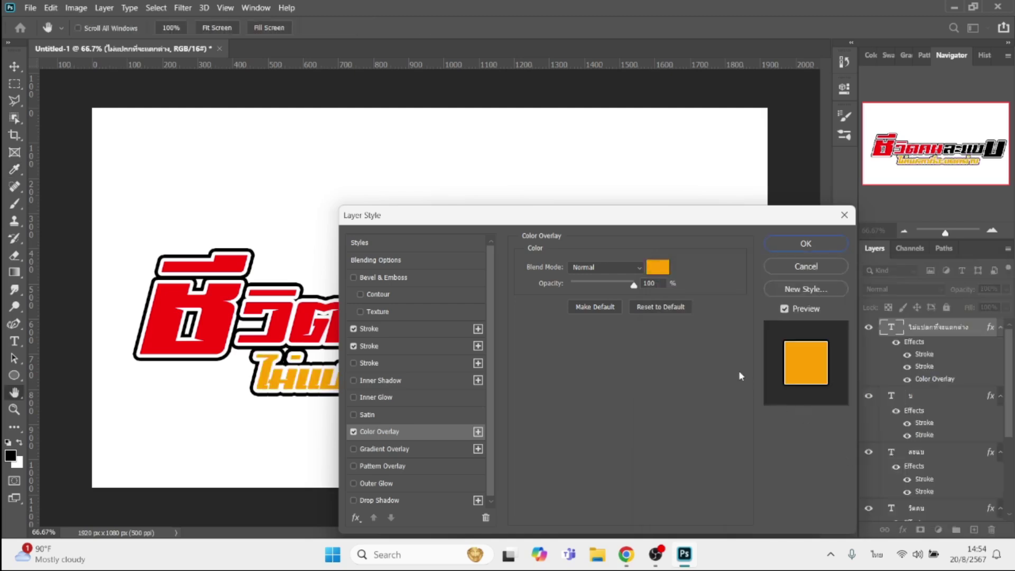
key(Return)
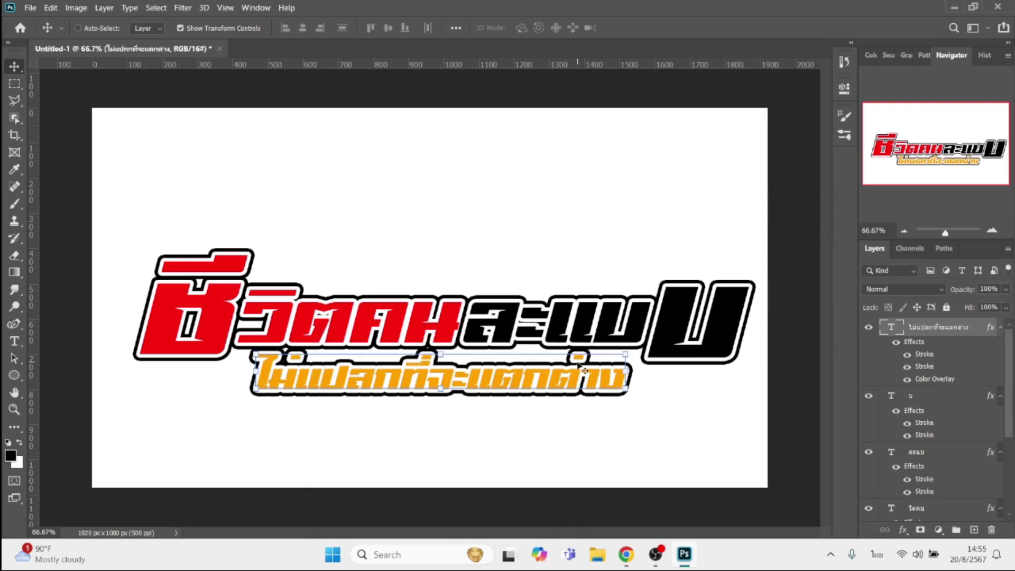
- Move the orange subtitle slightly up and nudge it left
drag(582, 368, 589, 355)
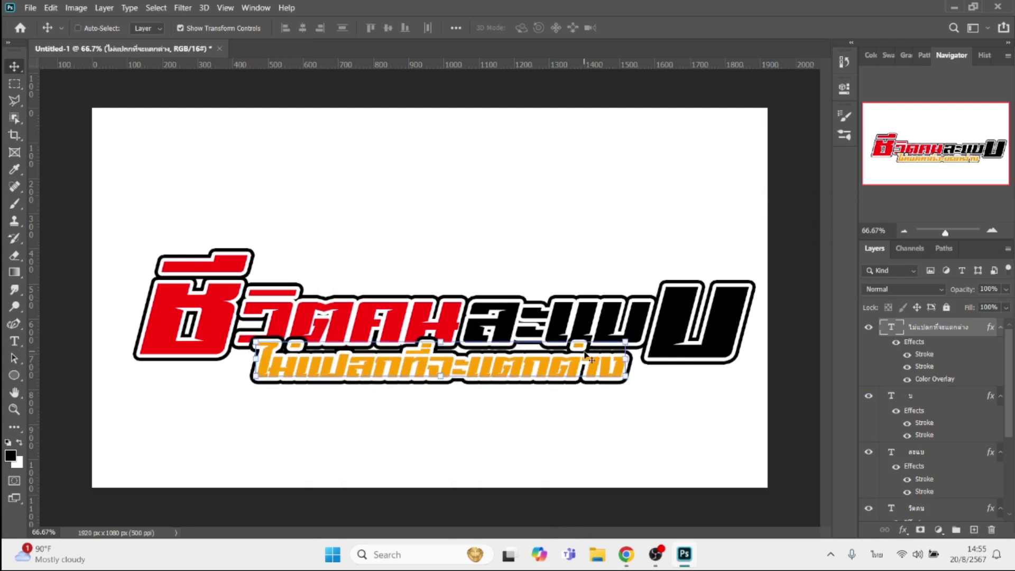
key(Left)
key(Left)
key(Left)
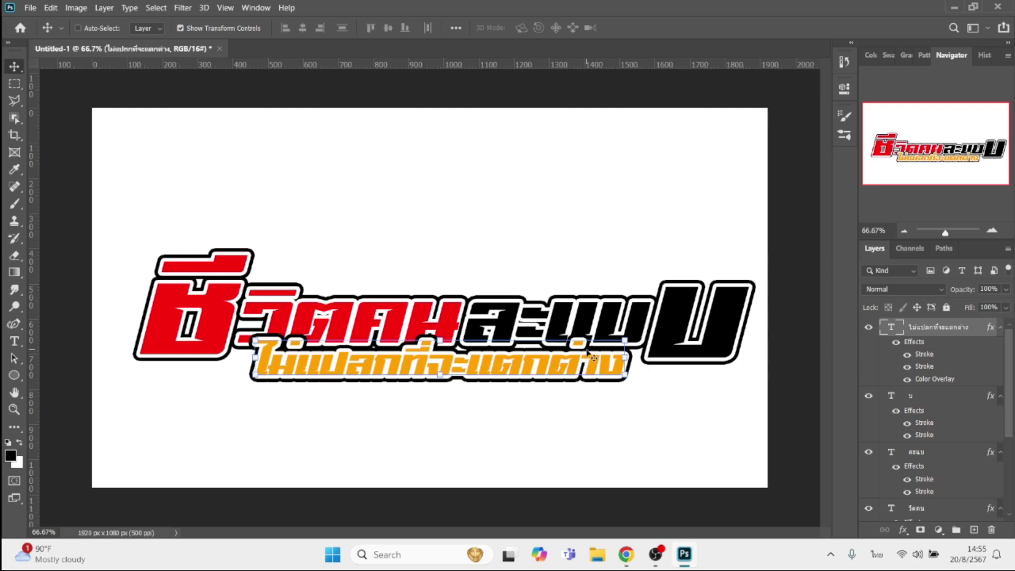
key(Left)
key(Left)
key(Left)
key(Left)
key(Left)
key(Left)
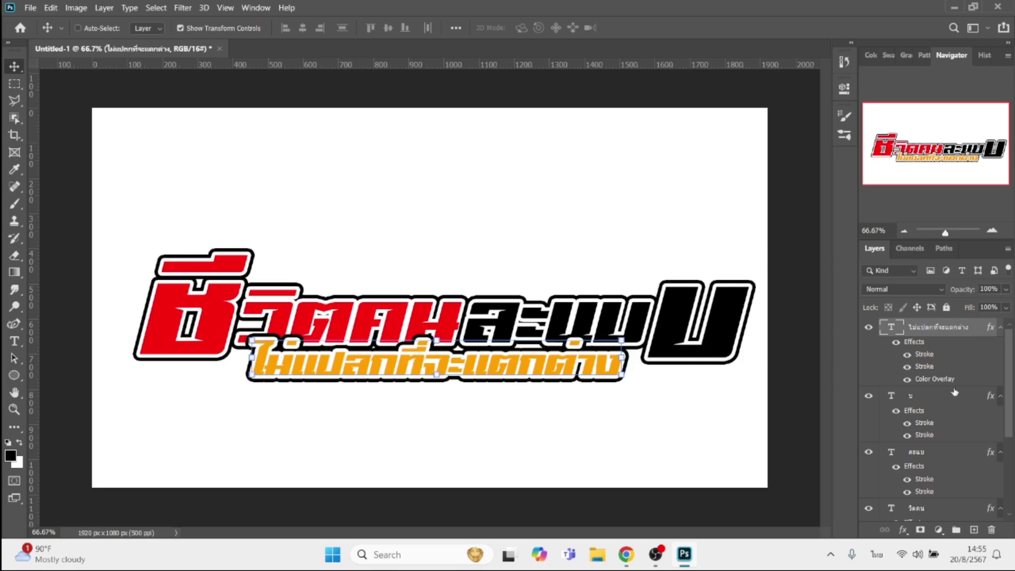
- Group all the title text layers into Group 1
scroll(937, 380, down, 3)
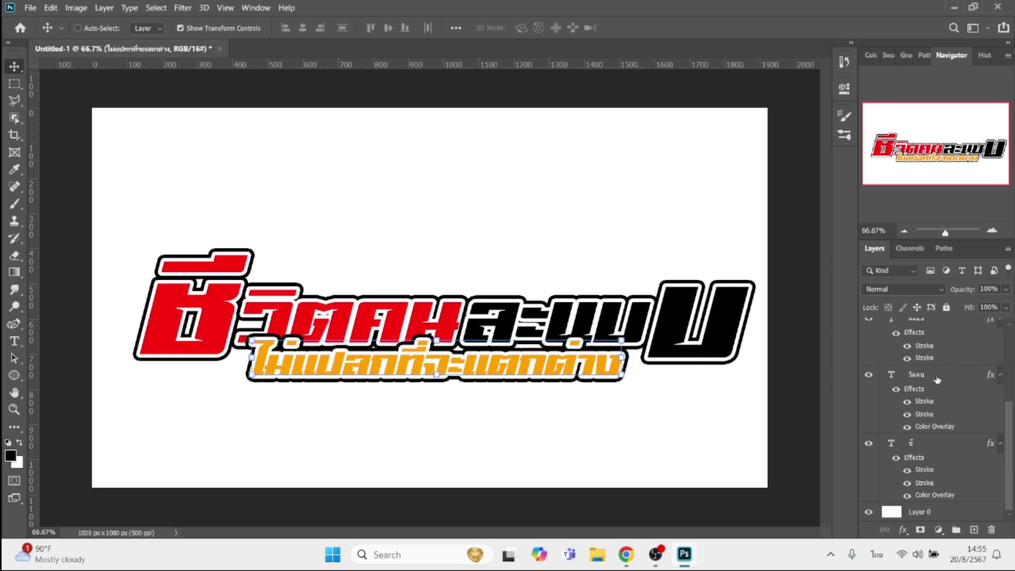
shift+click(935, 443)
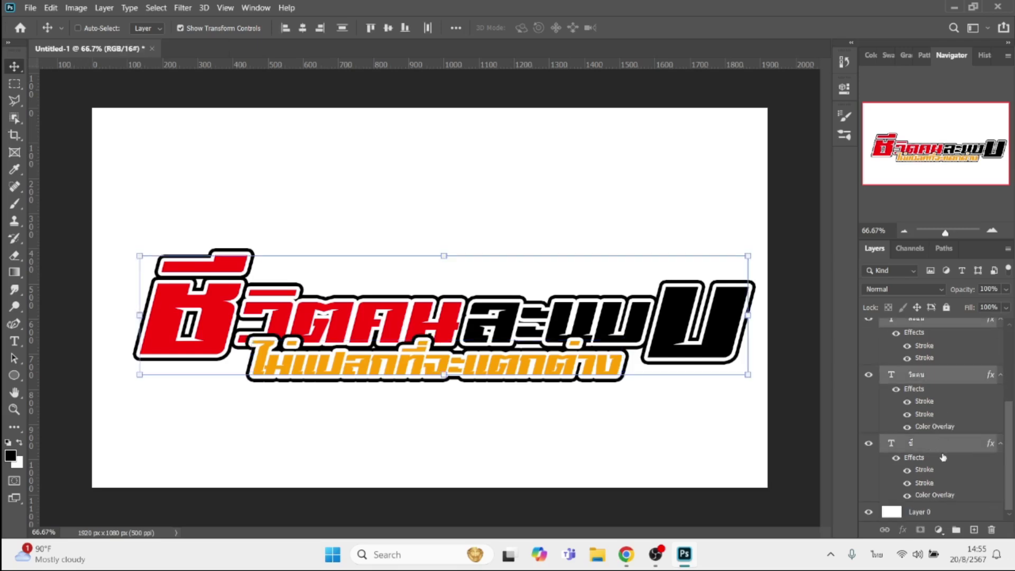
click(956, 530)
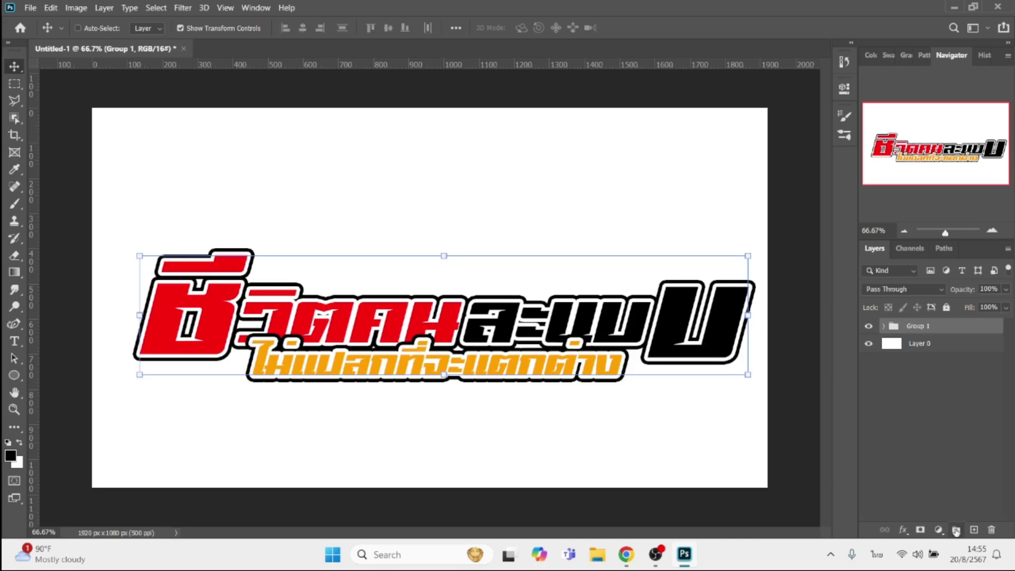
click(903, 529)
- Give Group 1 a 10 px white outside Stroke around the whole logo
click(921, 425)
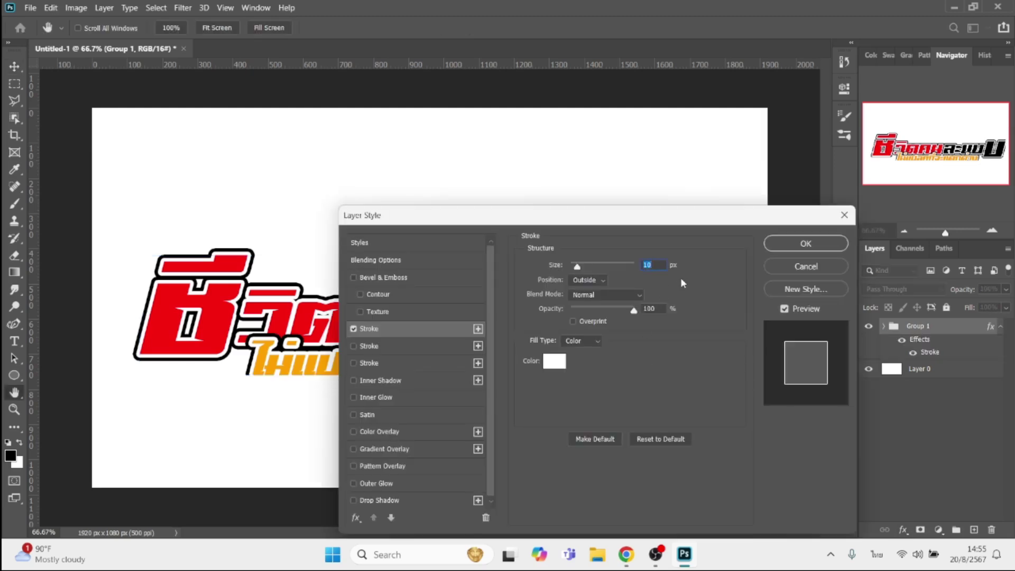
click(550, 363)
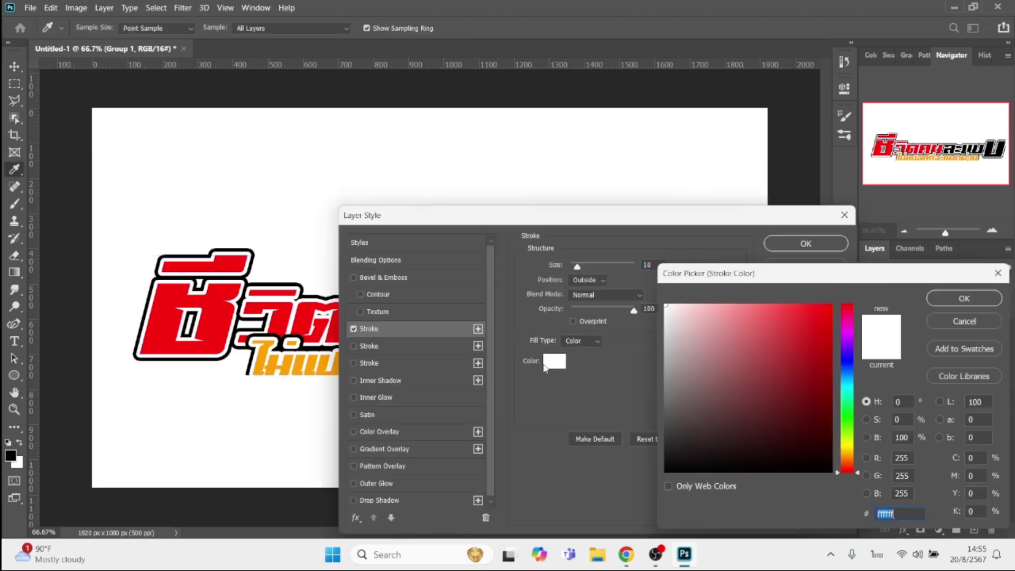
click(665, 353)
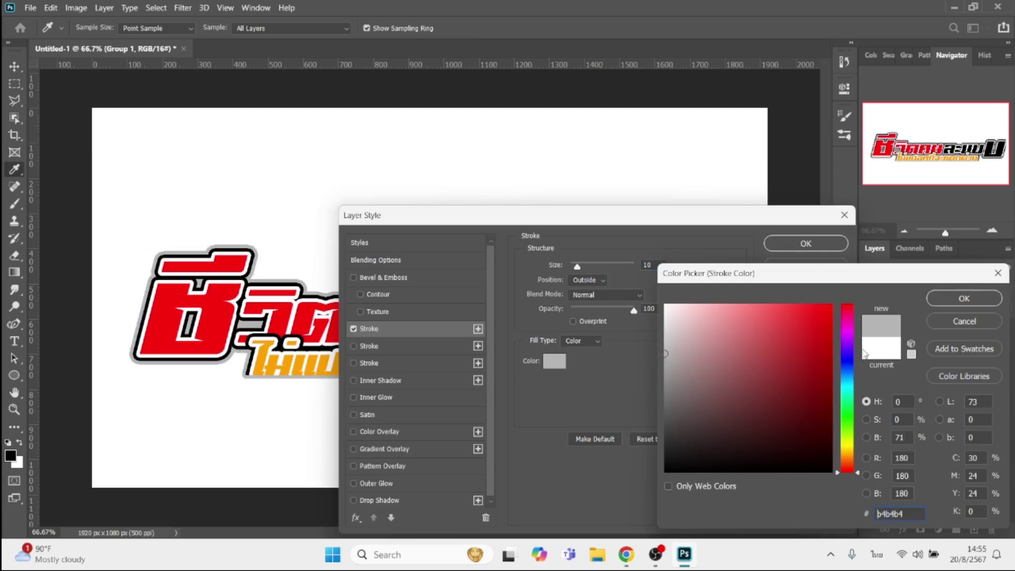
click(848, 333)
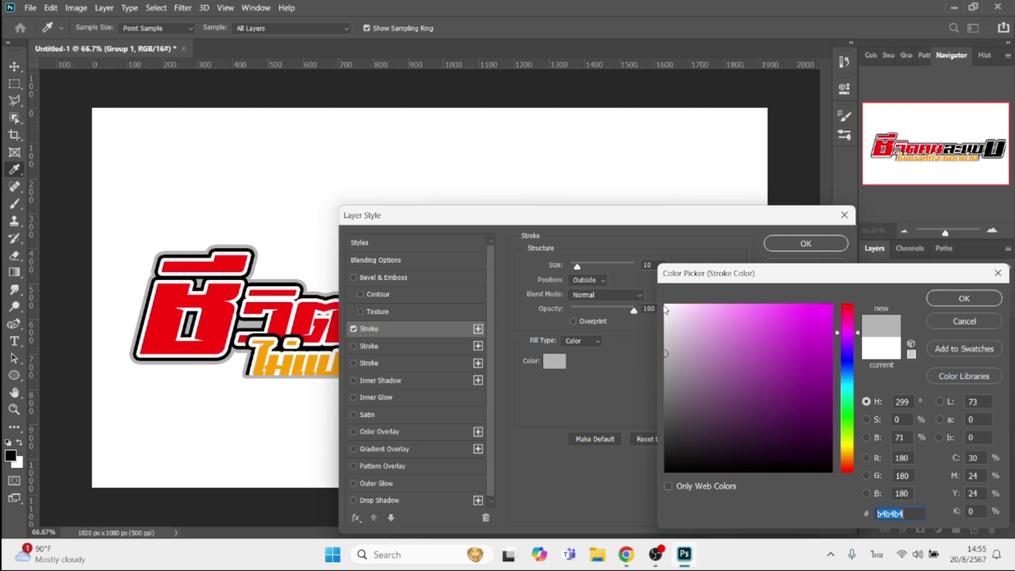
click(665, 305)
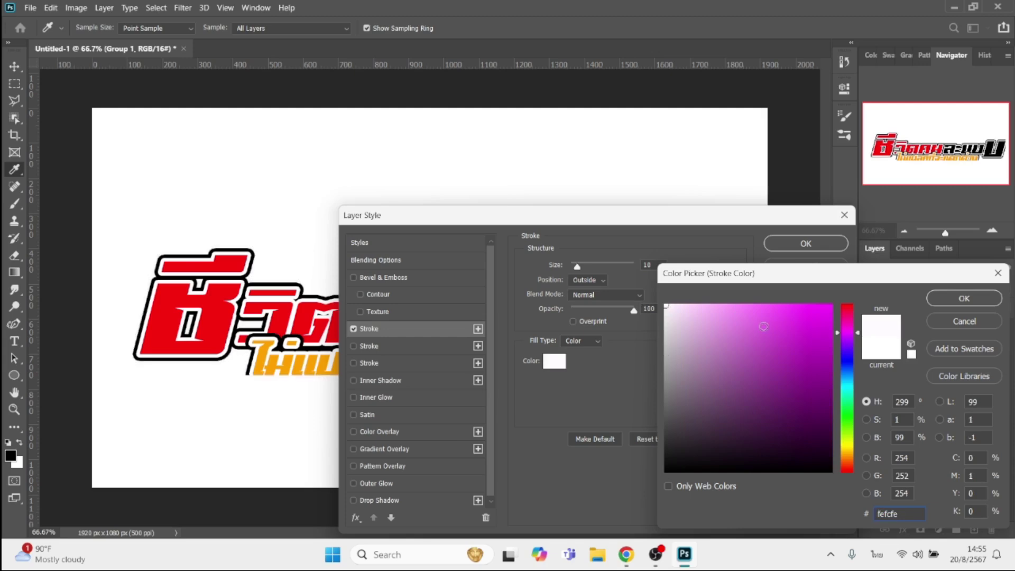
key(Return)
key(Return)
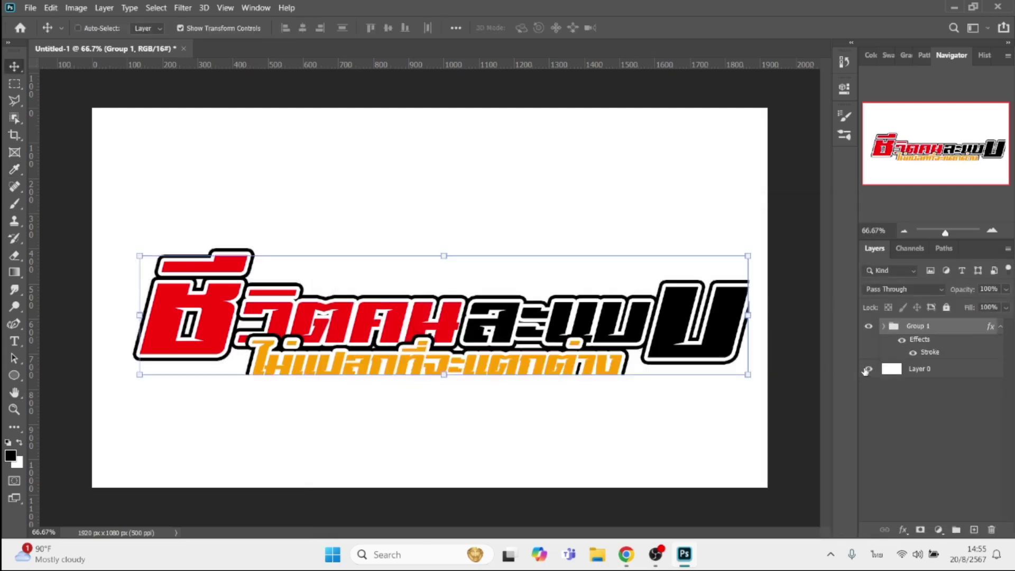
- Hide the Layer 0 background and save the logo as PNG 'ชีวิตคนละแบบ' on the Desktop
click(867, 369)
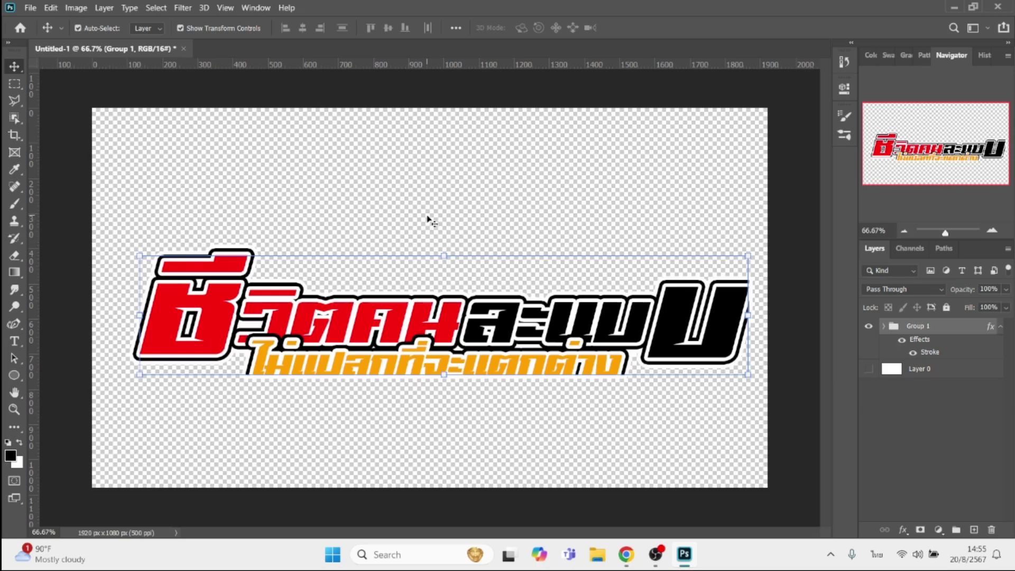
key(ctrl+s)
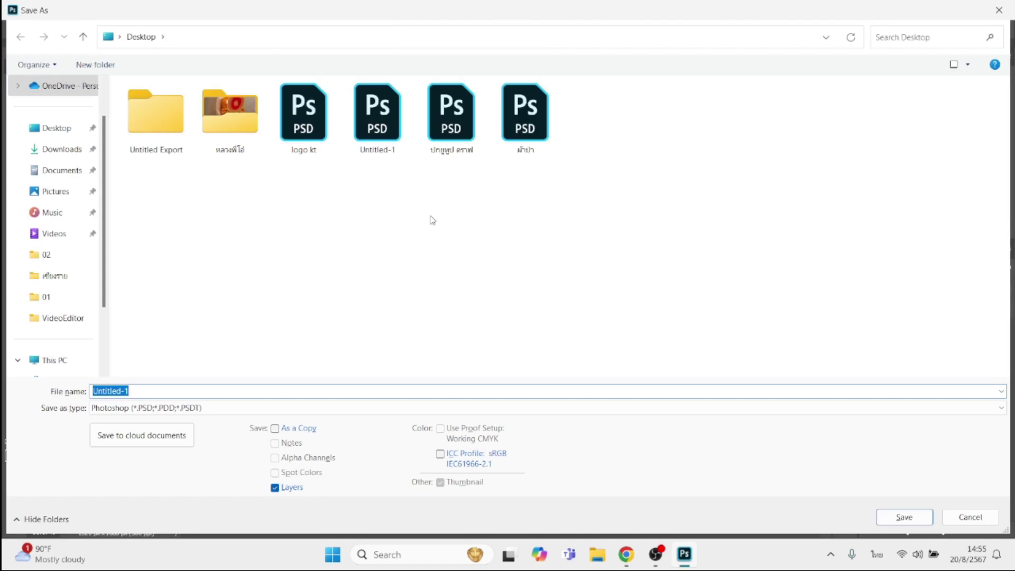
text(ชีวิตคนละแบบ)
click(220, 408)
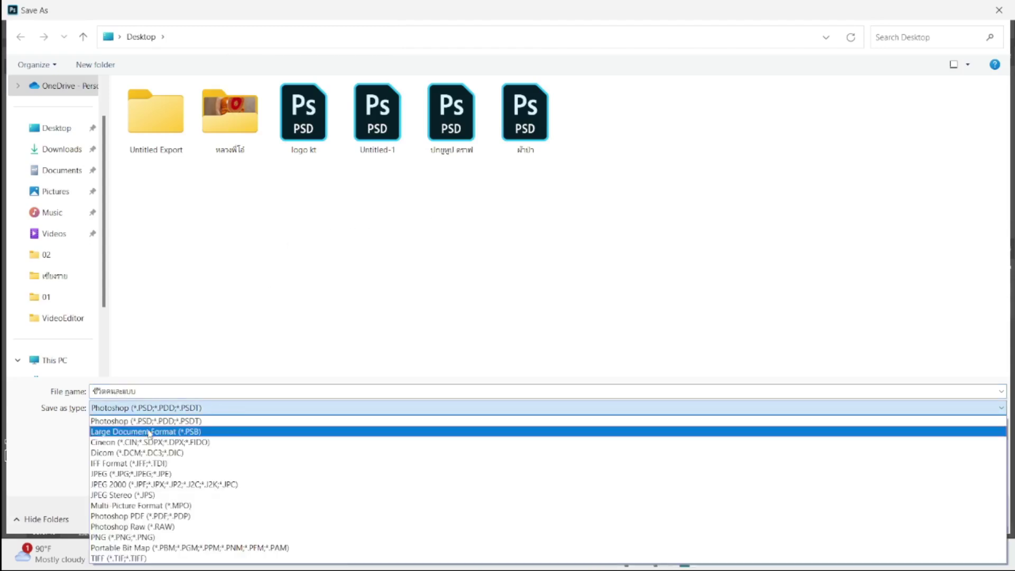
click(146, 537)
key(Return)
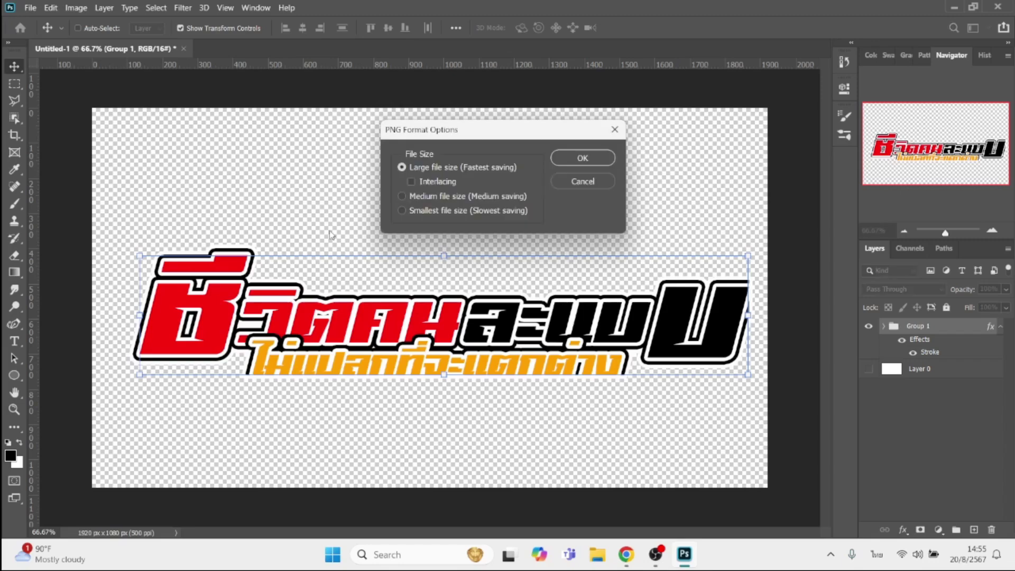
key(Return)
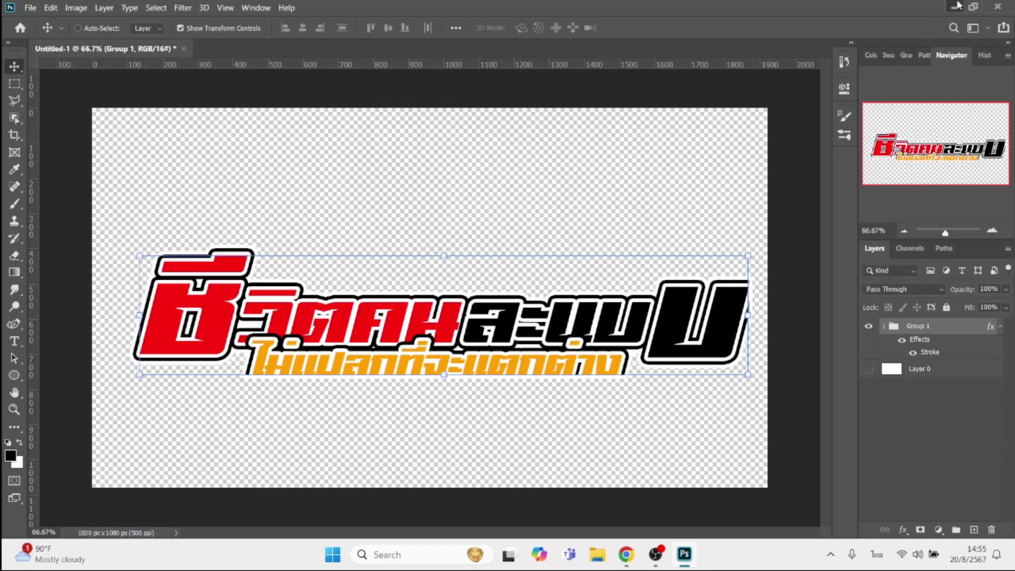
- Open ชีวิตคนละแบบ.png from the desktop in a maximized Windows Photos window
click(955, 8)
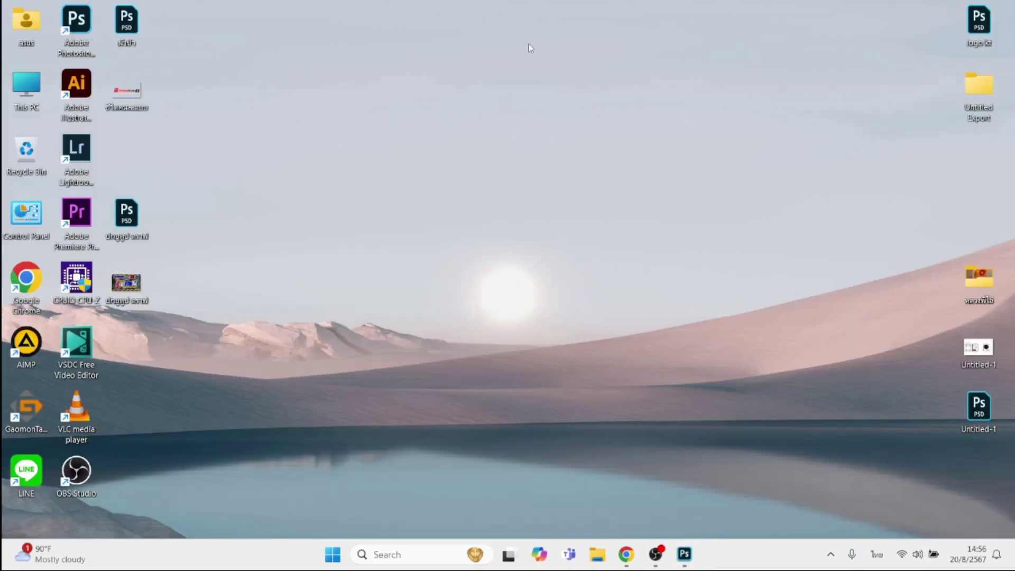
double_click(133, 96)
click(744, 53)
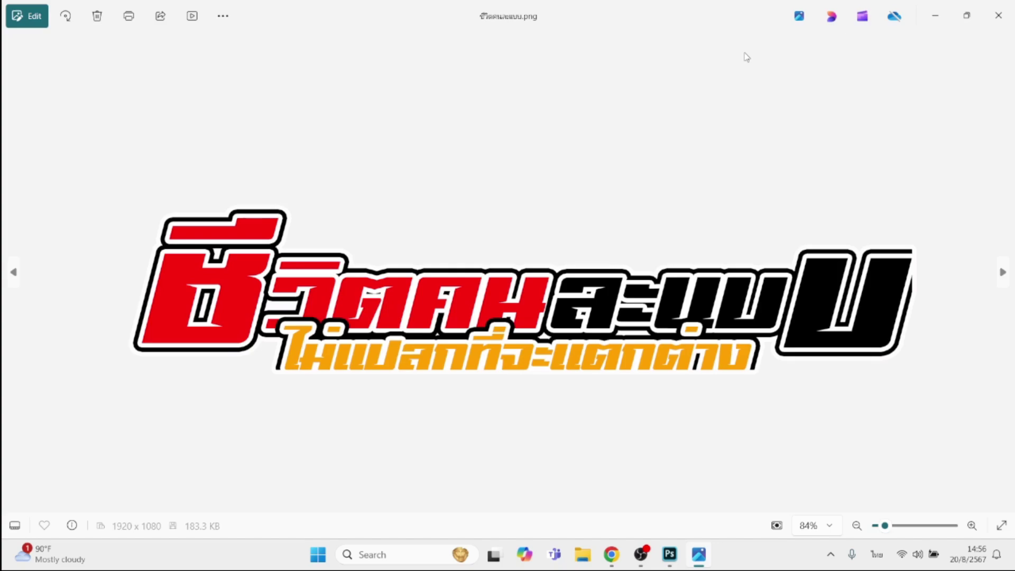